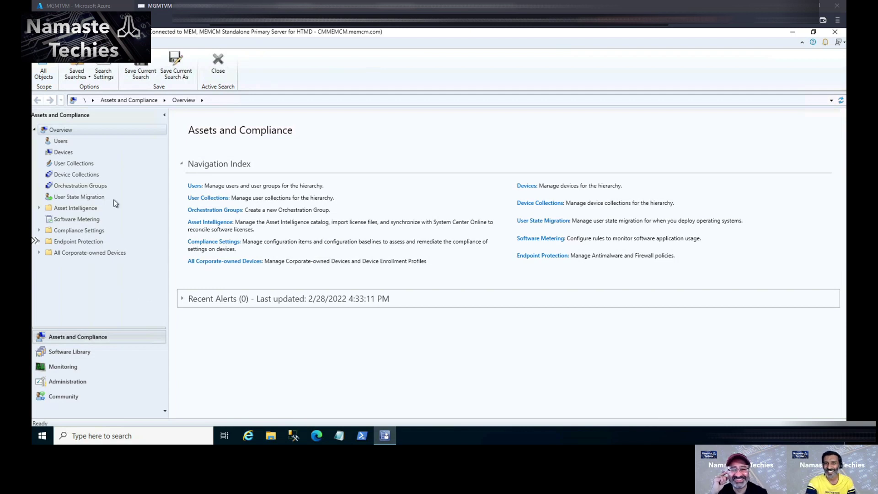
- Start creating a device collection and name it "NT Device Based ou"
{"action": "right_click", "coordinate": [87, 178]}
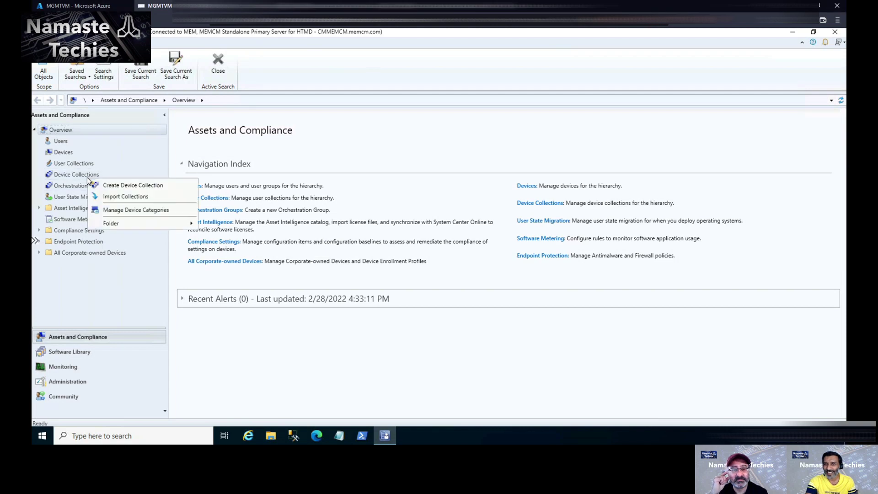
{"action": "left_click", "coordinate": [125, 185]}
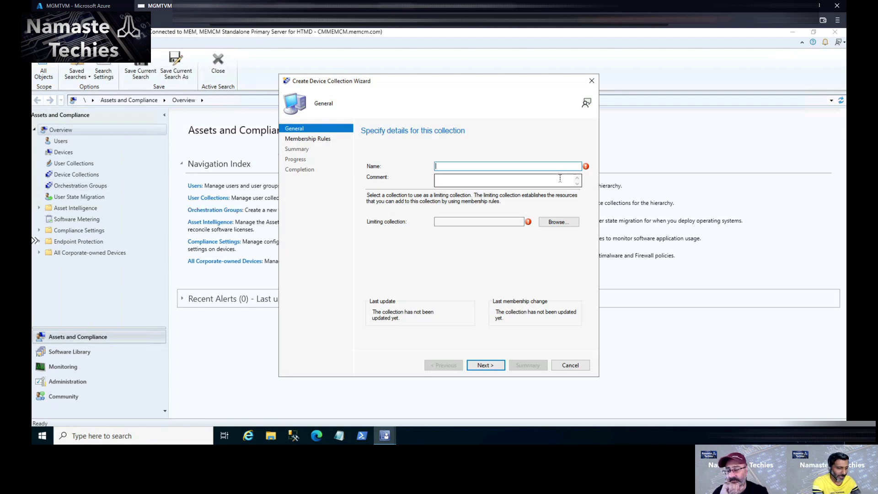
{"action": "type", "text": "NT D"}
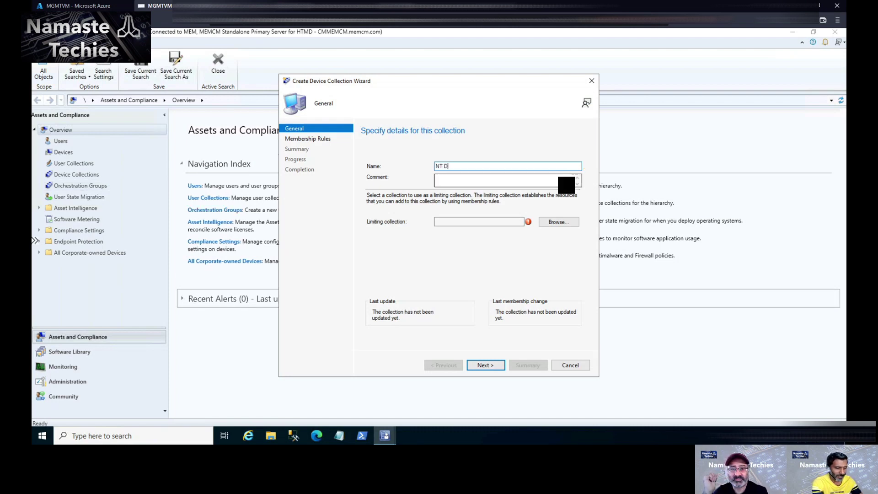
{"action": "type", "text": "evice Based ou"}
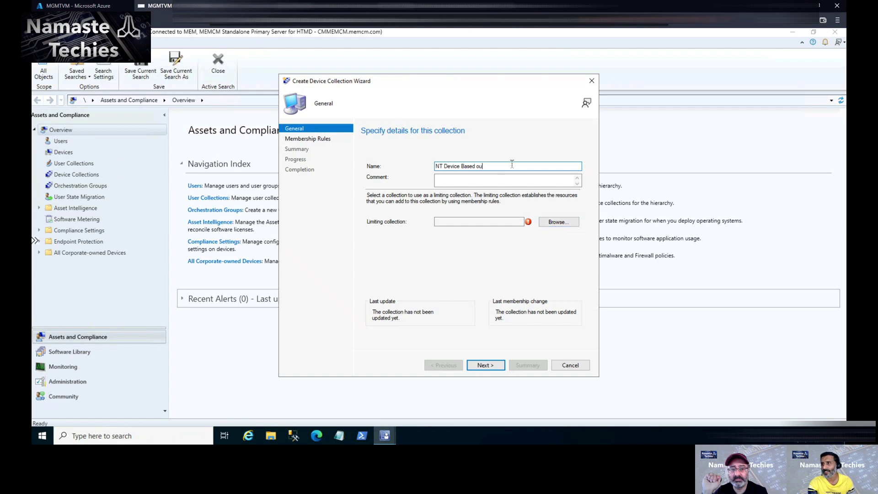
- Limit the new collection to All Desktop and Server Clients and proceed to the membership rules
{"action": "left_click", "coordinate": [558, 224]}
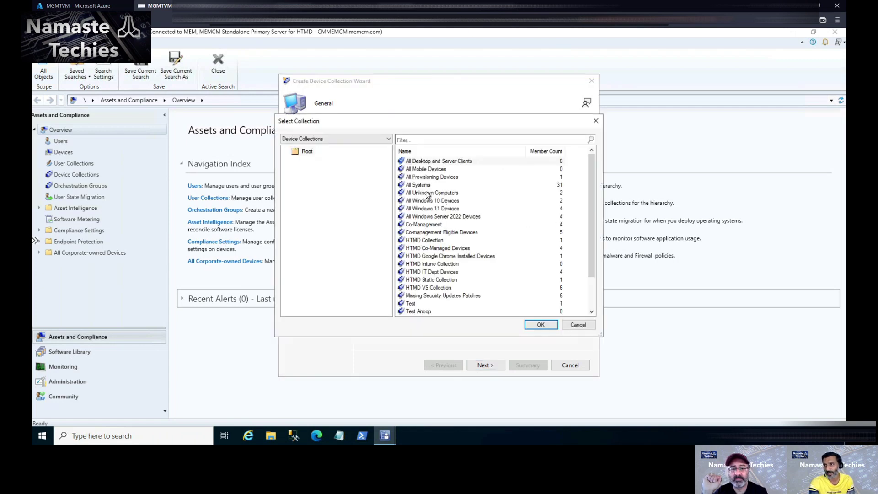
{"action": "left_click", "coordinate": [424, 186]}
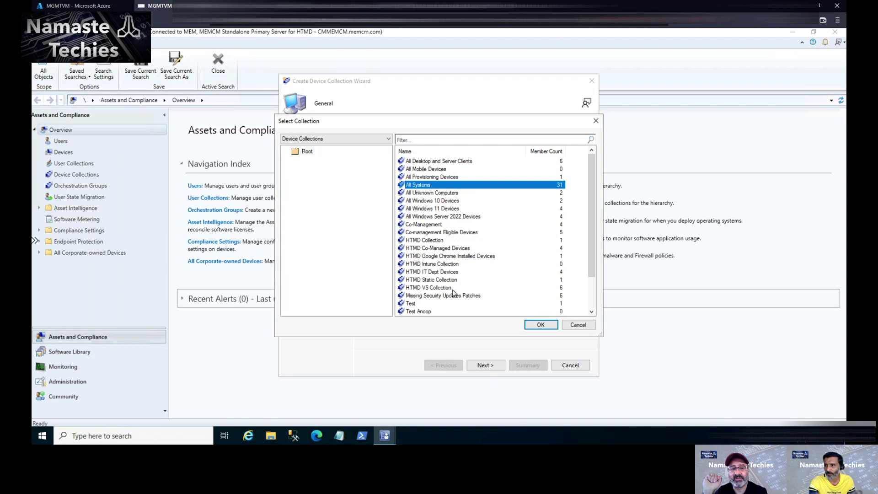
{"action": "left_click", "coordinate": [445, 161]}
{"action": "left_click", "coordinate": [537, 325]}
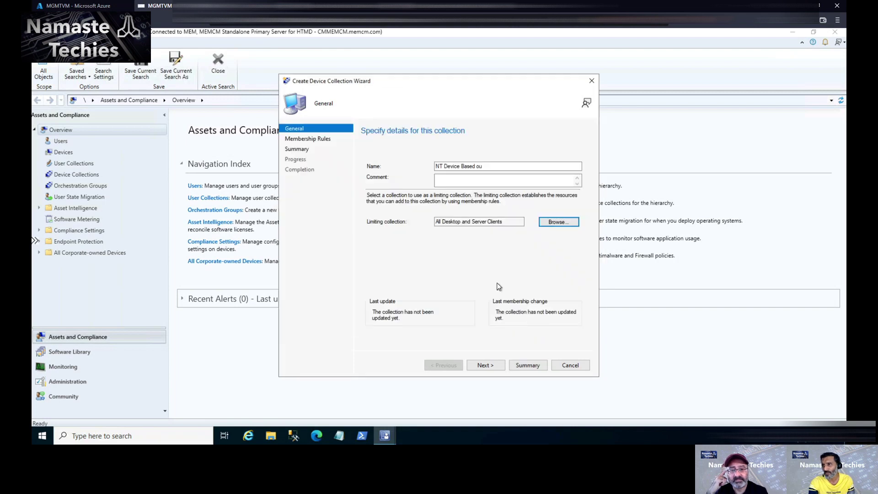
{"action": "left_click", "coordinate": [492, 370]}
{"action": "left_click", "coordinate": [491, 368]}
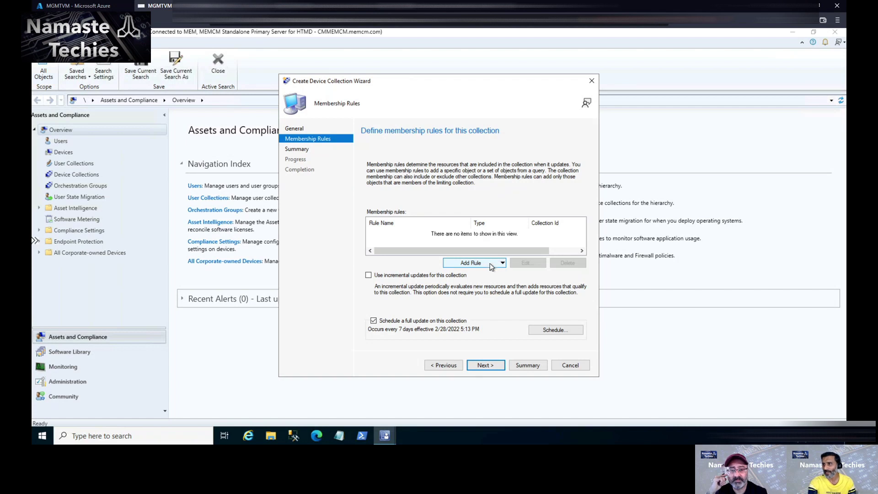
- Add a query rule to the collection's membership rules and move its properties dialog clear of the wizard
{"action": "left_click", "coordinate": [501, 263]}
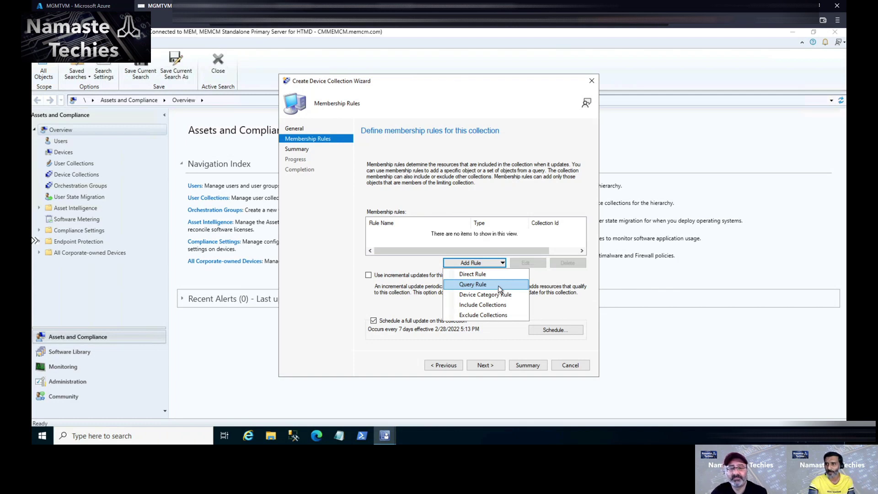
{"action": "left_click", "coordinate": [498, 285]}
{"action": "left_click_drag", "start_coordinate": [457, 127], "coordinate": [619, 116]}
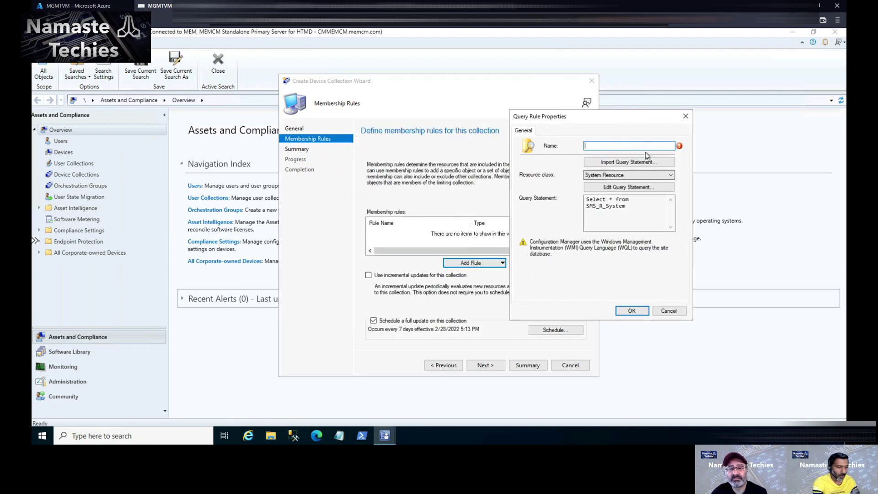
{"action": "type", "text": "n"}
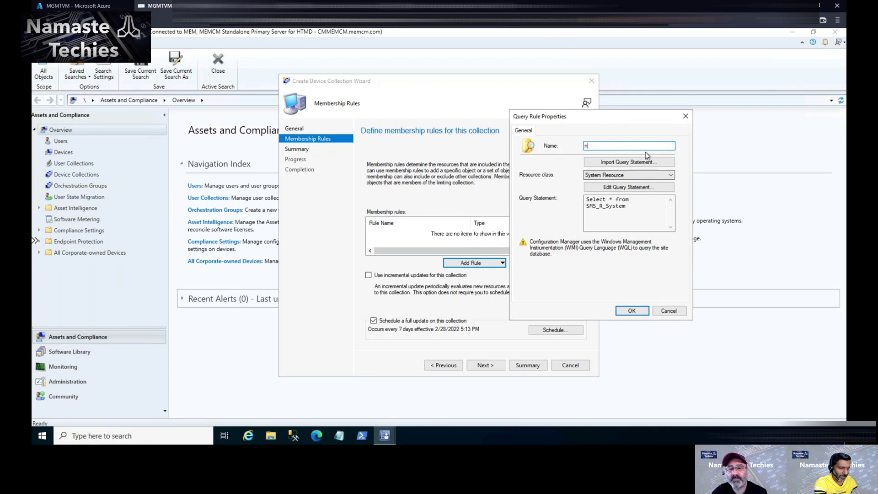
{"action": "type", "text": "t ou bASED "}
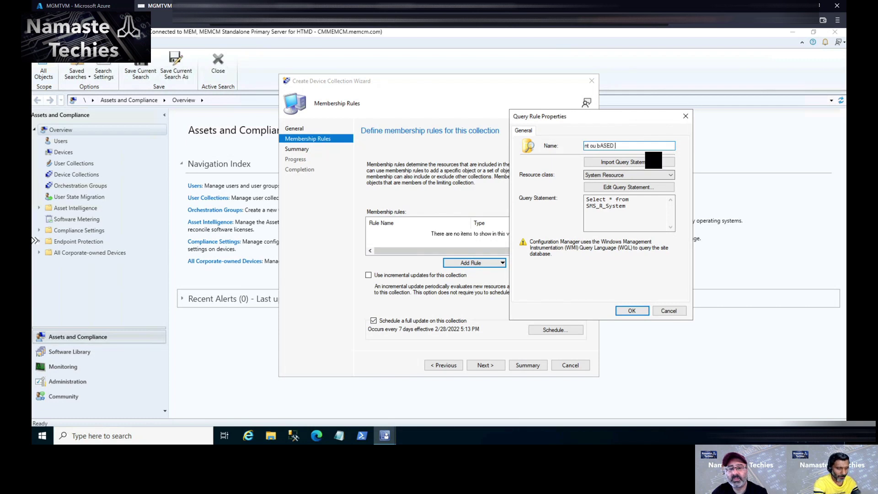
{"action": "type", "text": "cOLLECTION"}
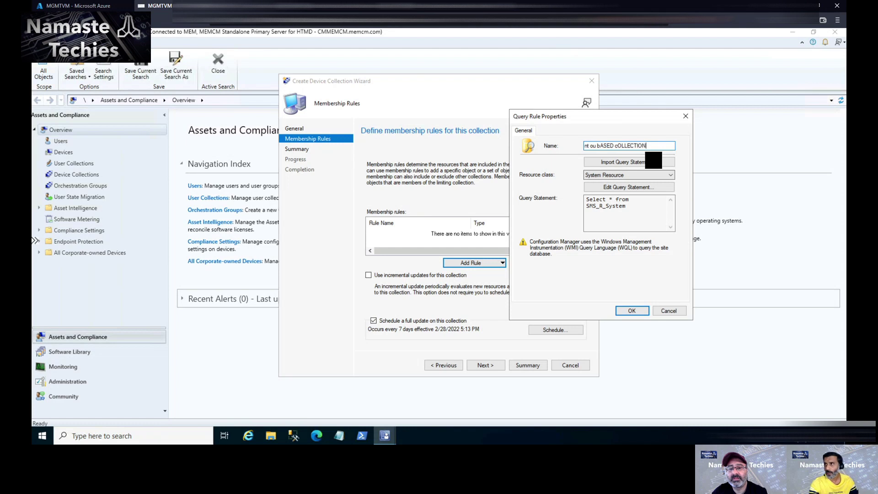
{"action": "key", "text": "BackSpace"}
{"action": "key", "text": "BackSpace"}
{"action": "key", "text": "BackSpace"}
{"action": "key", "text": "BackSpace"}
{"action": "key", "text": "BackSpace"}
{"action": "key", "text": "BackSpace"}
{"action": "key", "text": "BackSpace"}
{"action": "key", "text": "BackSpace"}
{"action": "key", "text": "BackSpace"}
{"action": "key", "text": "BackSpace"}
{"action": "key", "text": "BackSpace"}
{"action": "key", "text": "BackSpace"}
{"action": "key", "text": "BackSpace"}
{"action": "key", "text": "BackSpace"}
{"action": "key", "text": "BackSpace"}
{"action": "key", "text": "BackSpace"}
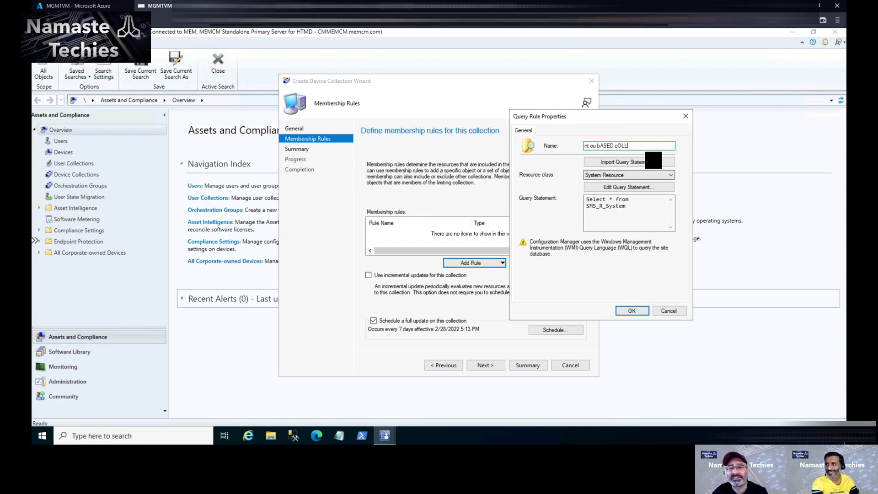
{"action": "key", "text": "BackSpace"}
{"action": "key", "text": "BackSpace"}
{"action": "key", "text": "BackSpace"}
{"action": "key", "text": "BackSpace"}
{"action": "key", "text": "BackSpace"}
{"action": "key", "text": "BackSpace"}
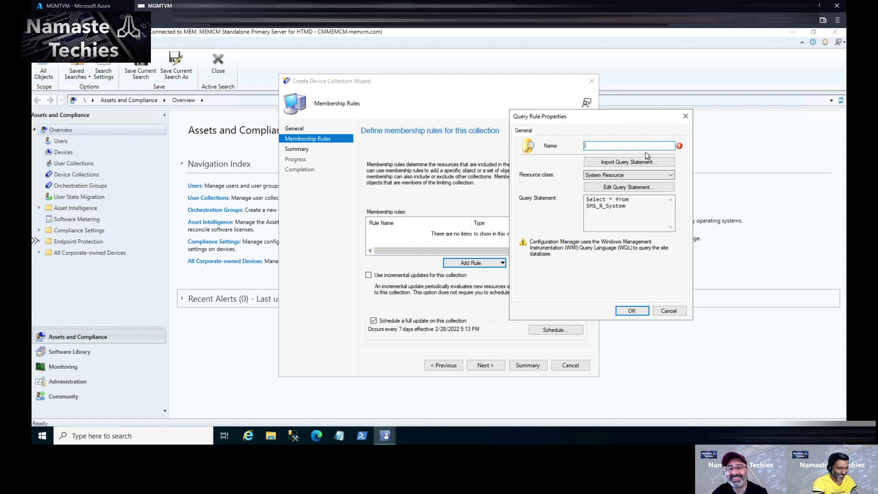
- Name the query rule "NT OU Based Collection" and open its query statement for editing
{"action": "type", "text": "NT OU Ba"}
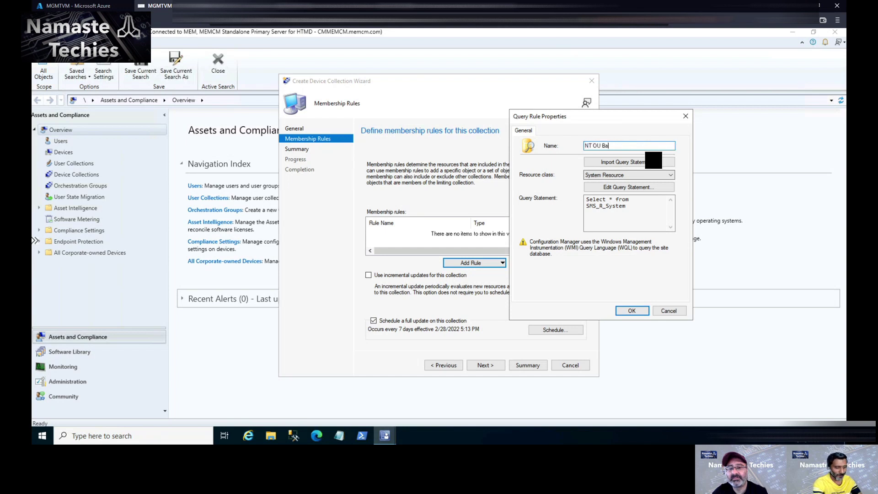
{"action": "type", "text": "sed Collection"}
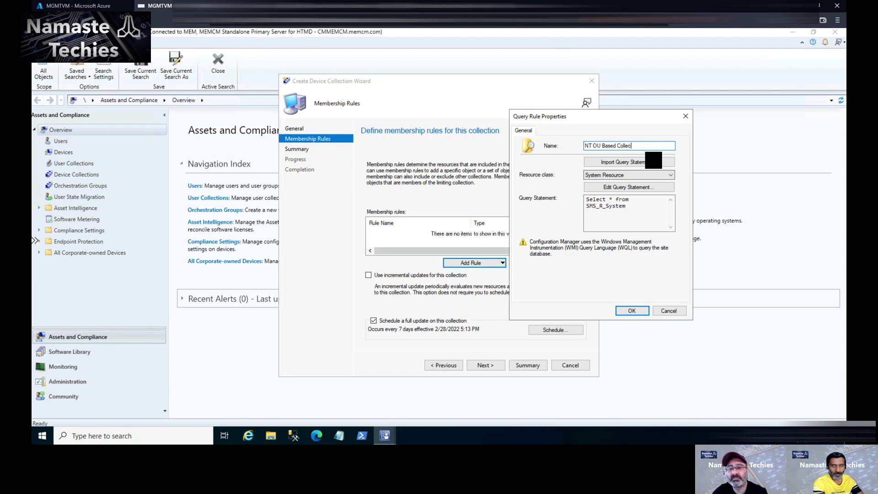
{"action": "left_click", "coordinate": [636, 192]}
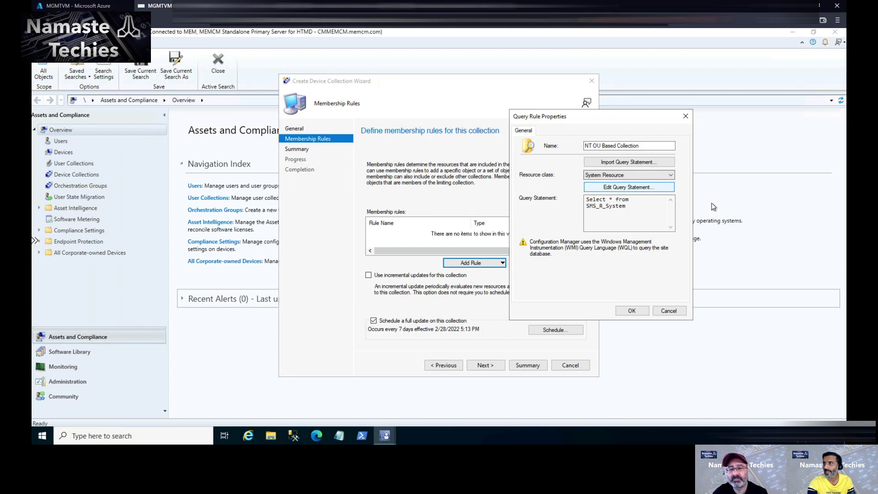
{"action": "left_click_drag", "start_coordinate": [165, 92], "coordinate": [372, 124]}
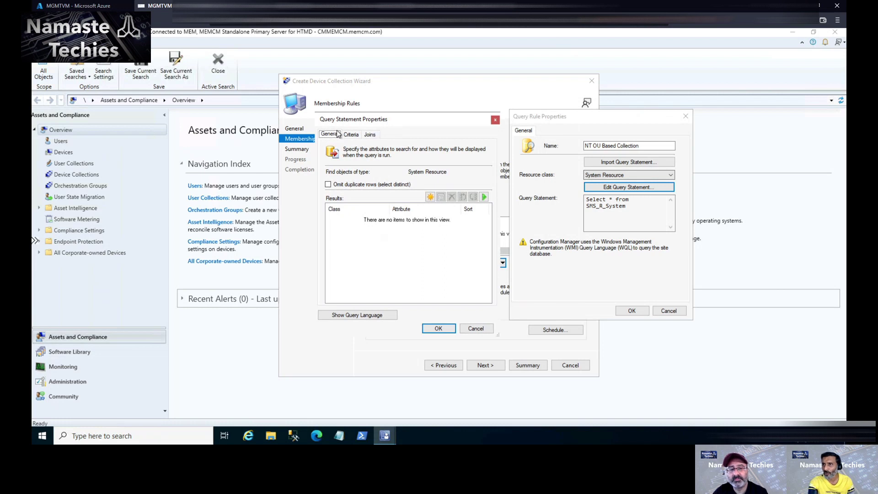
{"action": "left_click", "coordinate": [430, 197]}
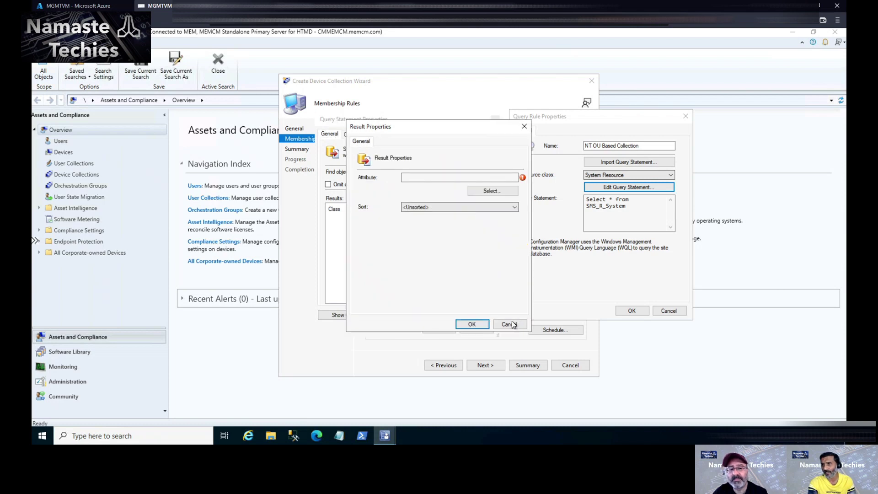
{"action": "left_click", "coordinate": [510, 324]}
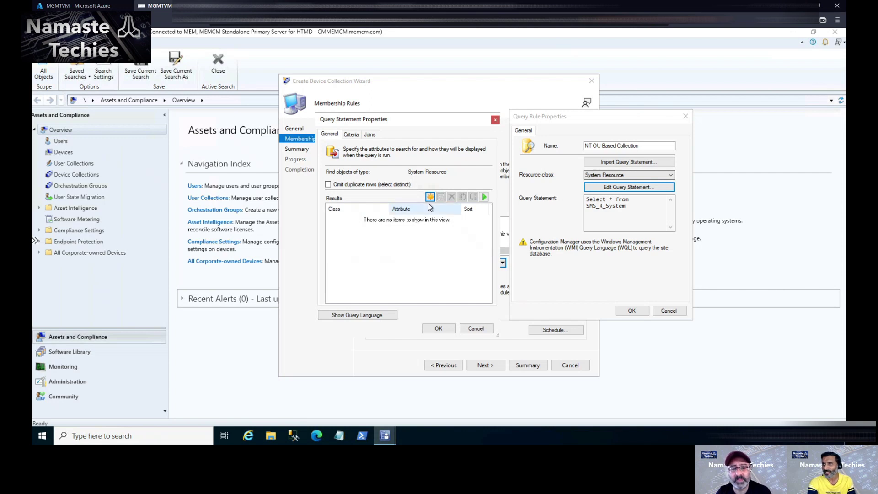
- Create a new simple value criterion for the query statement and open its attribute selection
{"action": "left_click", "coordinate": [352, 135]}
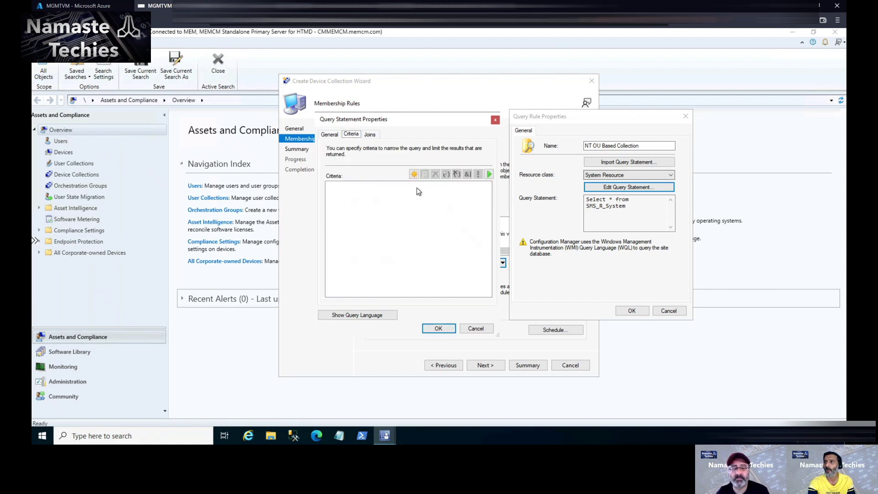
{"action": "left_click", "coordinate": [414, 176]}
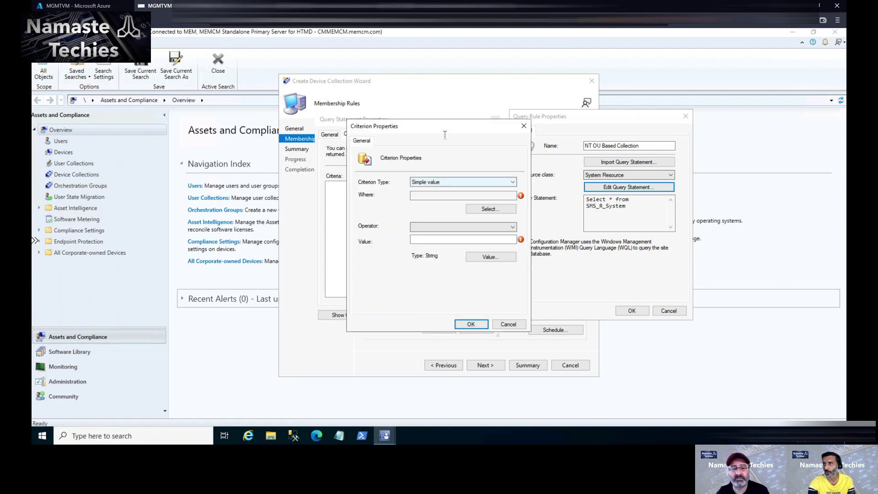
{"action": "left_click_drag", "start_coordinate": [438, 128], "coordinate": [633, 137]}
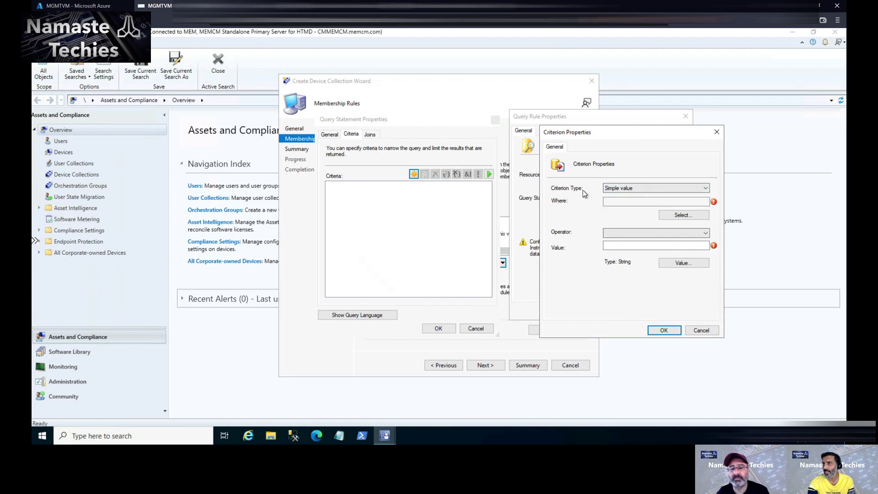
{"action": "left_click", "coordinate": [683, 214]}
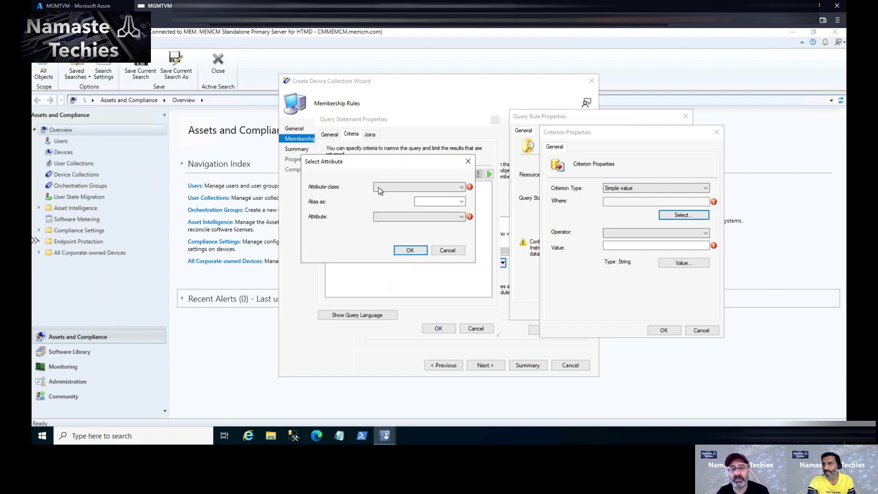
- Choose System Resource as the attribute class for the criterion
{"action": "left_click", "coordinate": [426, 188]}
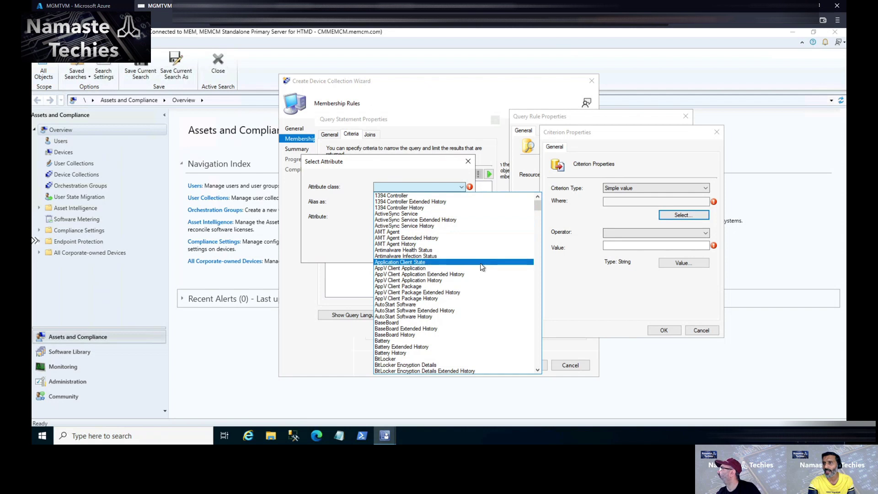
{"action": "scroll", "coordinate": [485, 266], "scroll_direction": "down", "scroll_amount": 8}
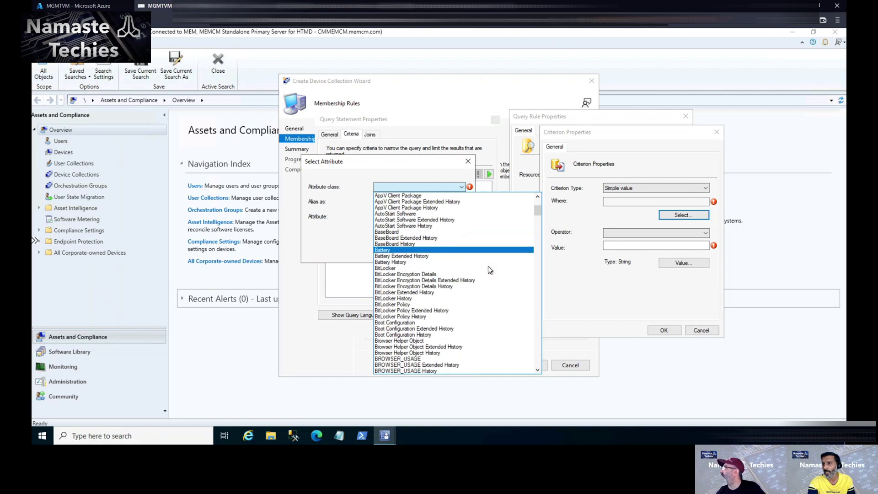
{"action": "scroll", "coordinate": [490, 265], "scroll_direction": "down", "scroll_amount": 7}
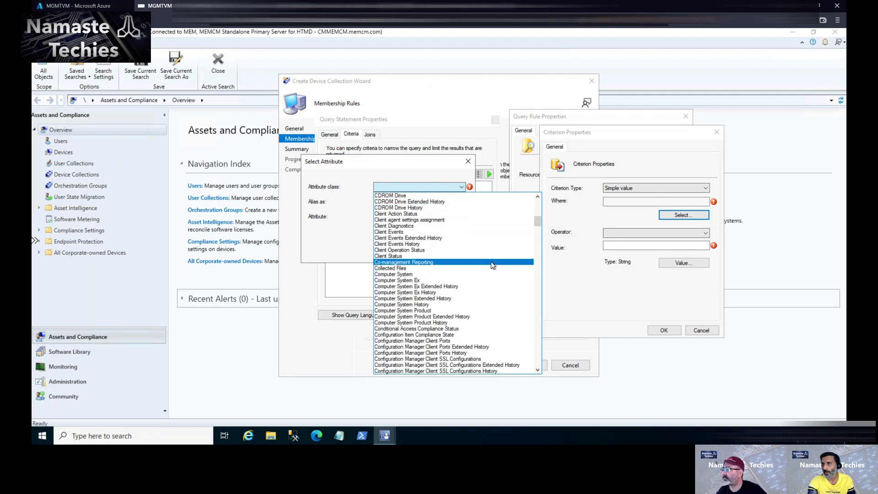
{"action": "scroll", "coordinate": [492, 265], "scroll_direction": "down", "scroll_amount": 3}
{"action": "scroll", "coordinate": [493, 264], "scroll_direction": "up", "scroll_amount": 12}
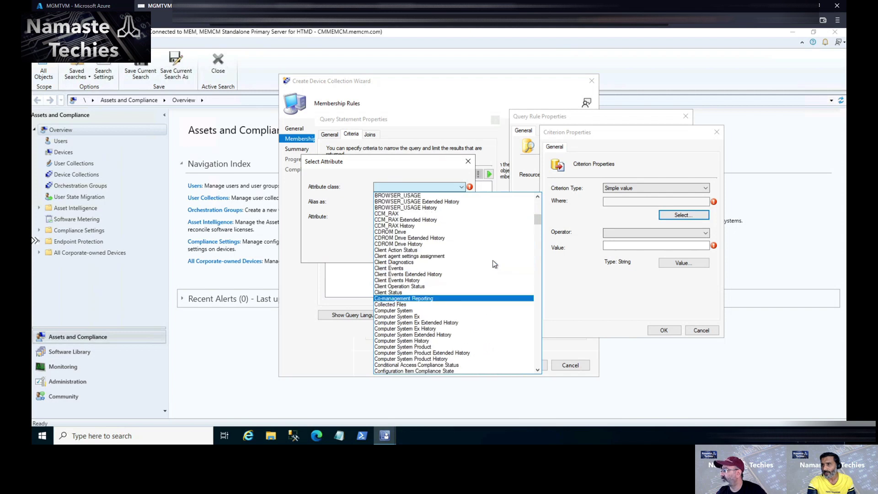
{"action": "scroll", "coordinate": [494, 260], "scroll_direction": "up", "scroll_amount": 6}
{"action": "scroll", "coordinate": [495, 260], "scroll_direction": "down", "scroll_amount": 5}
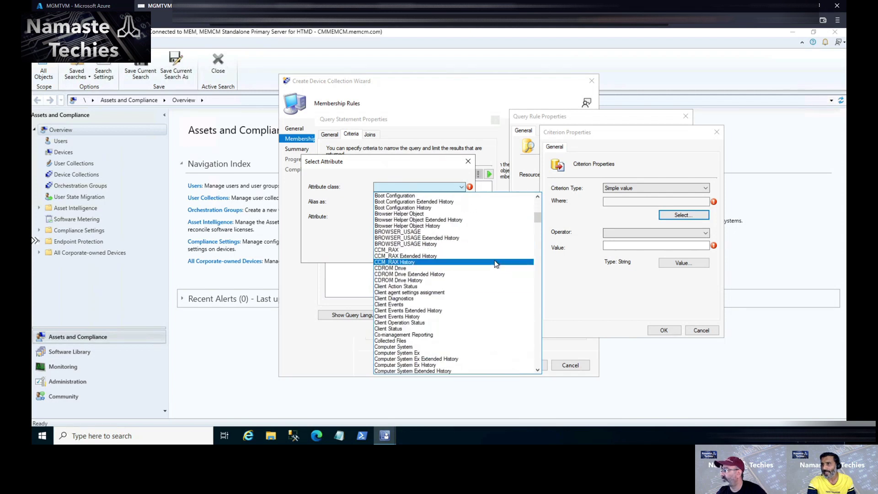
{"action": "scroll", "coordinate": [495, 263], "scroll_direction": "down", "scroll_amount": 4}
{"action": "scroll", "coordinate": [495, 262], "scroll_direction": "down", "scroll_amount": 3}
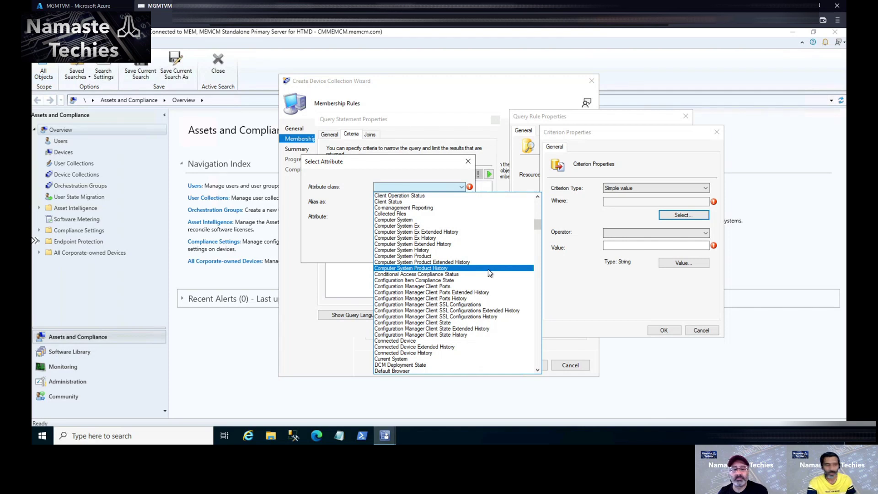
{"action": "type", "text": "system"}
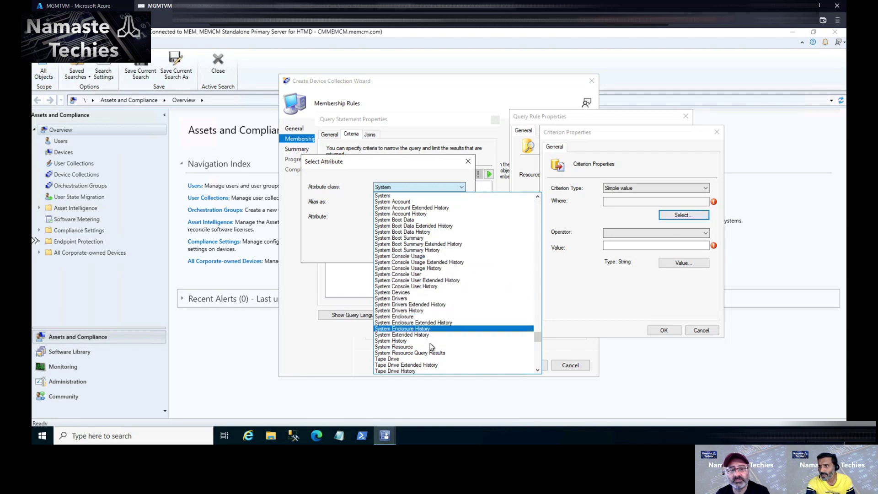
{"action": "left_click", "coordinate": [395, 347]}
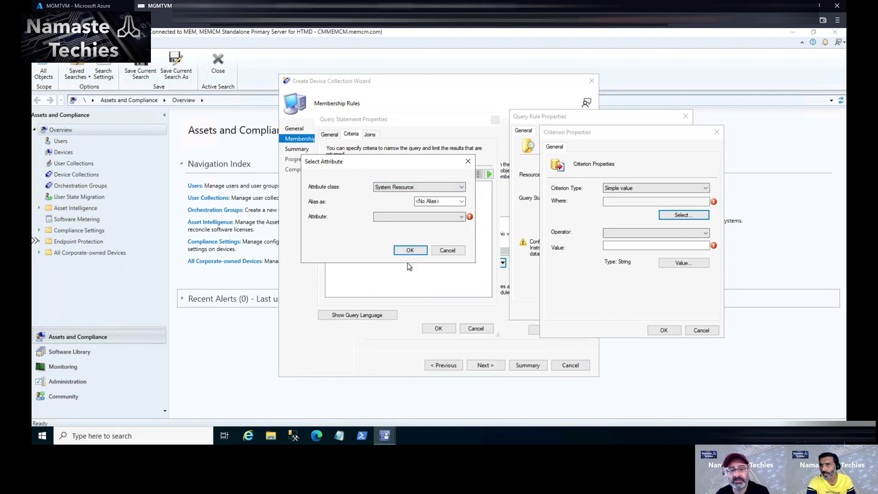
- Choose System OU Name as the criterion's attribute and confirm the attribute selection
{"action": "left_click", "coordinate": [428, 221]}
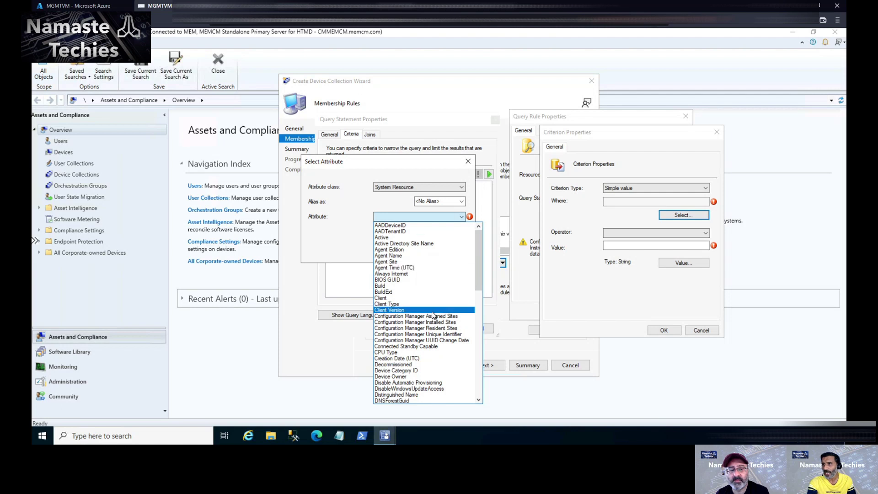
{"action": "type", "text": "system"}
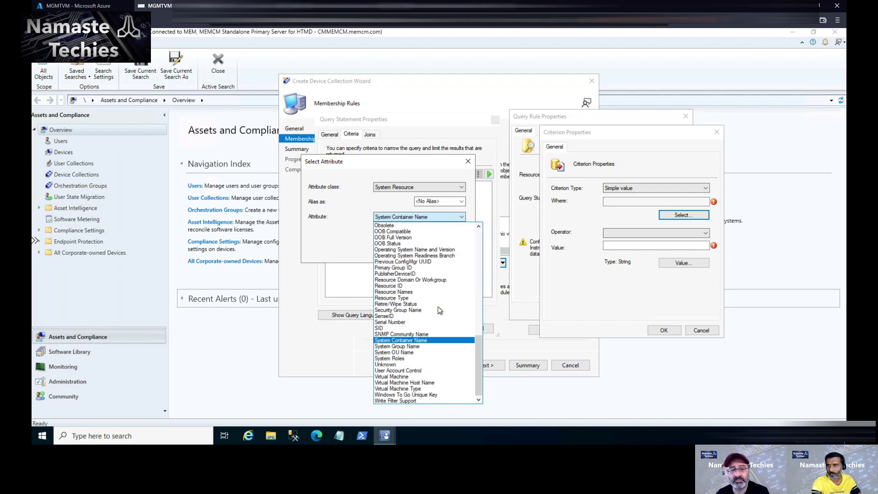
{"action": "left_click", "coordinate": [402, 353]}
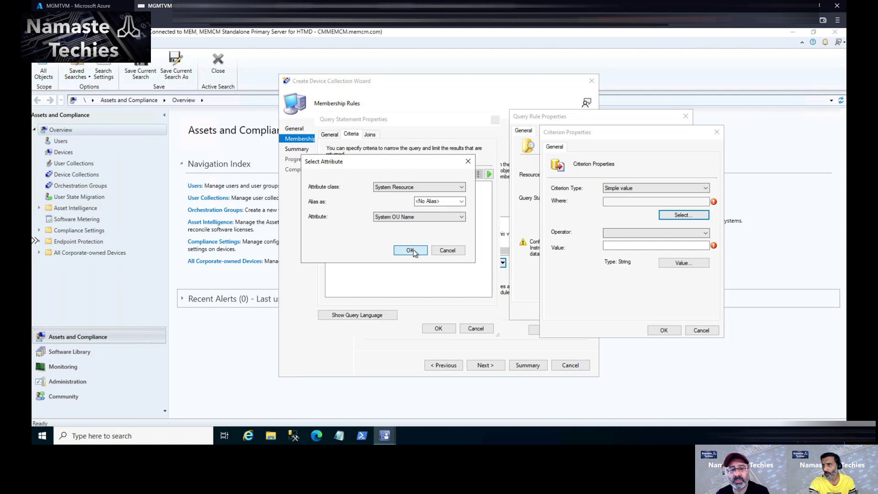
{"action": "left_click", "coordinate": [410, 250]}
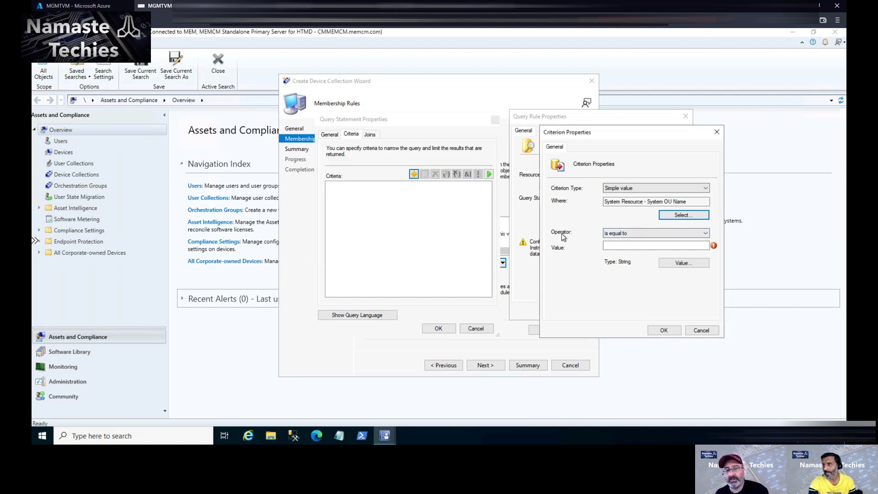
{"action": "left_click", "coordinate": [637, 233]}
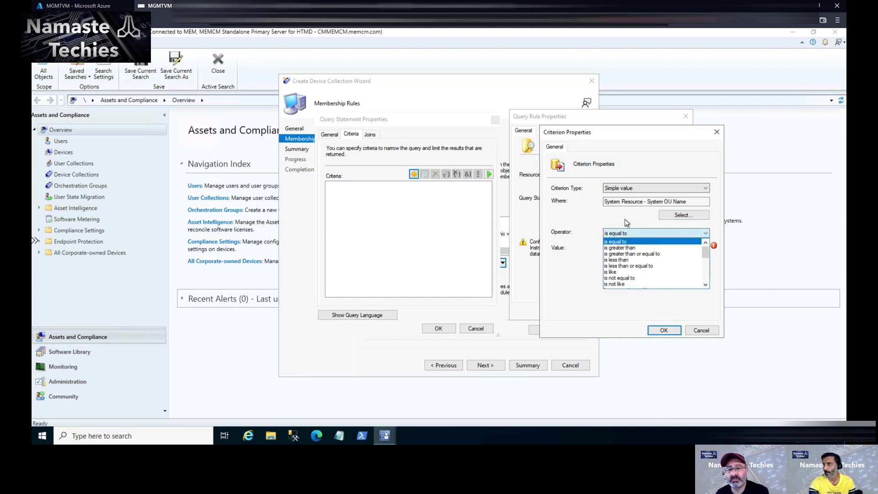
{"action": "left_click", "coordinate": [624, 218]}
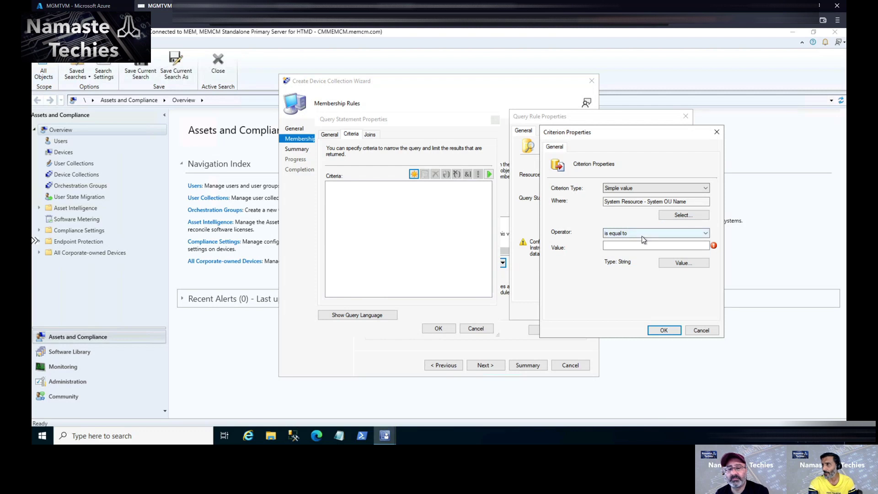
{"action": "left_click", "coordinate": [641, 232]}
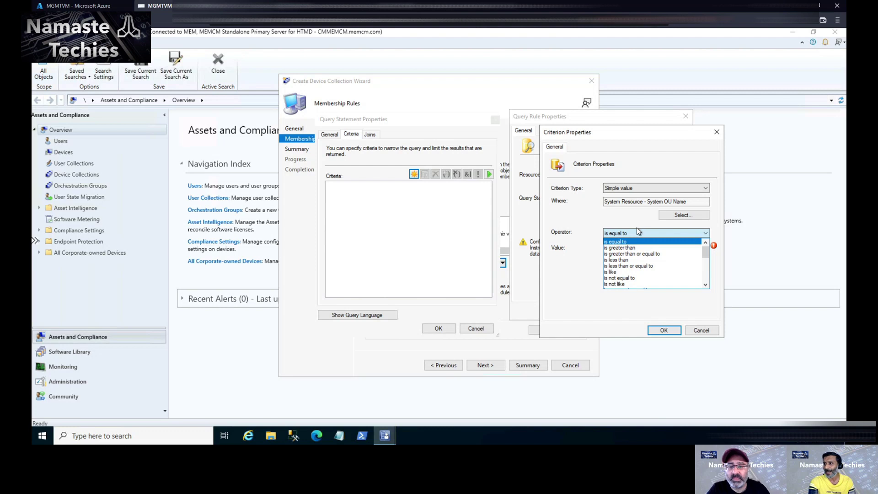
{"action": "left_click", "coordinate": [629, 218]}
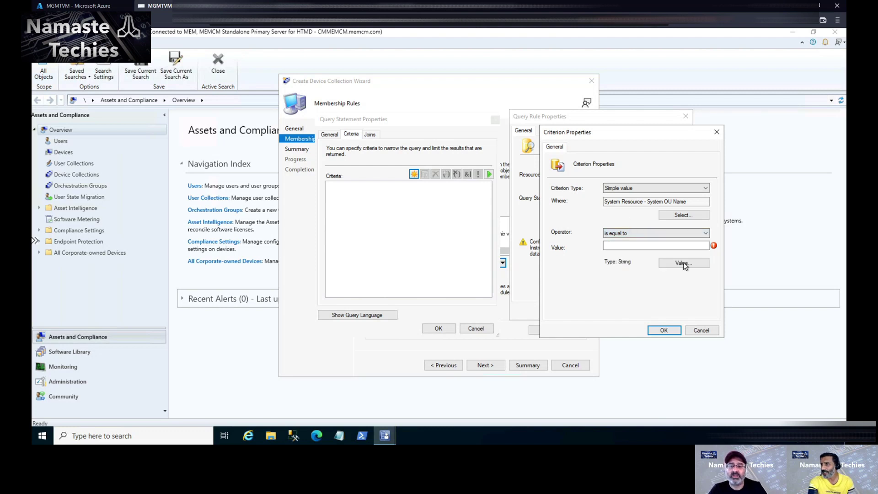
{"action": "left_click", "coordinate": [677, 262]}
{"action": "left_click_drag", "start_coordinate": [465, 155], "coordinate": [386, 155]}
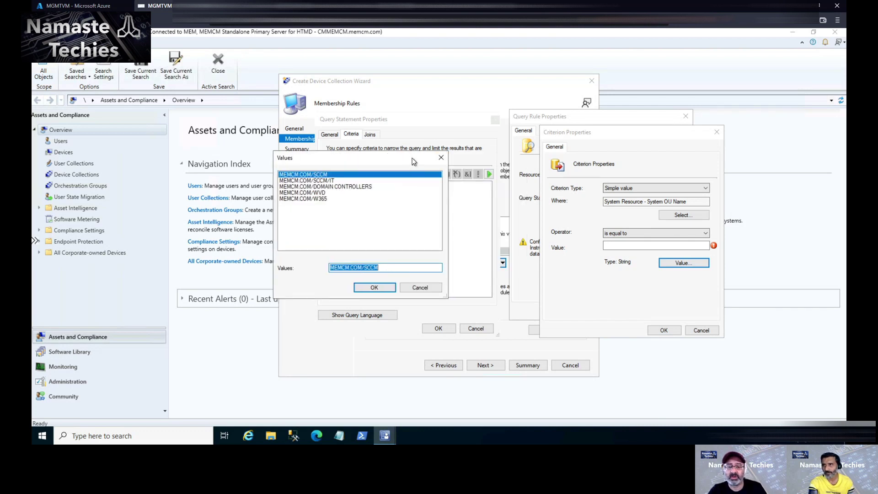
{"action": "left_click_drag", "start_coordinate": [412, 158], "coordinate": [447, 172]}
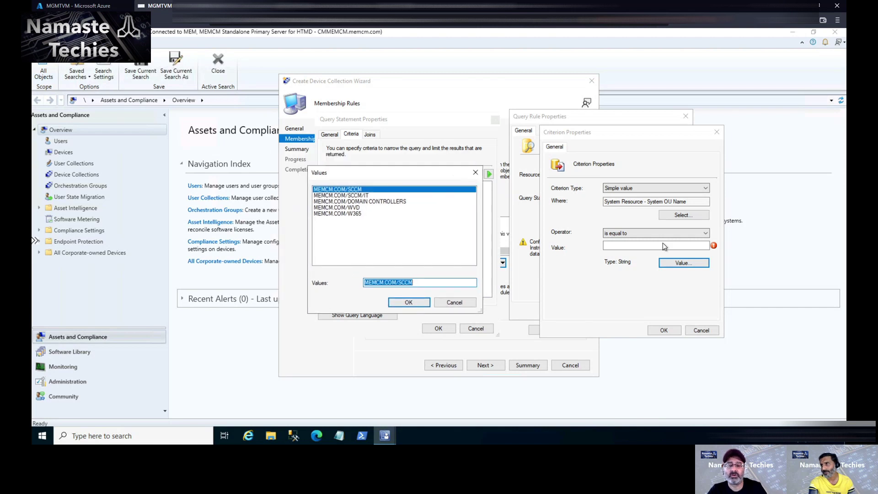
{"action": "left_click", "coordinate": [455, 301]}
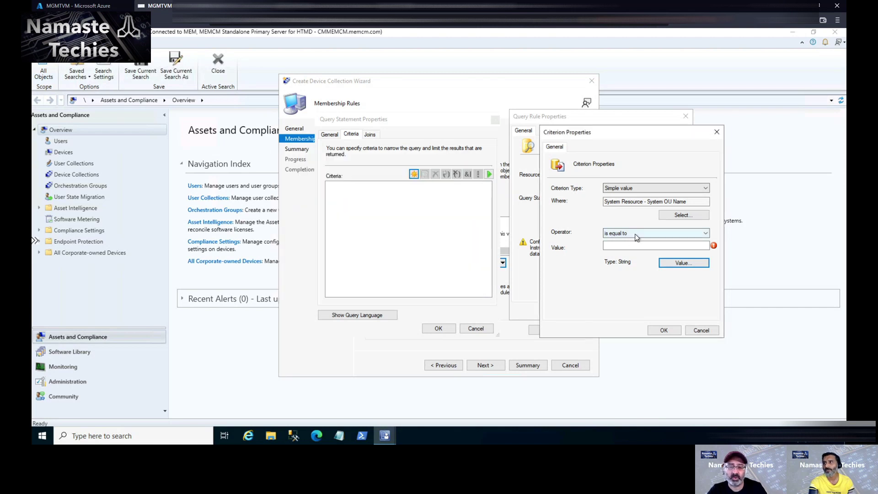
- Set the criterion's operator to "is equal to" and pick MEMCM.COM/SCCM/IT from the existing OU values
{"action": "left_click", "coordinate": [636, 233]}
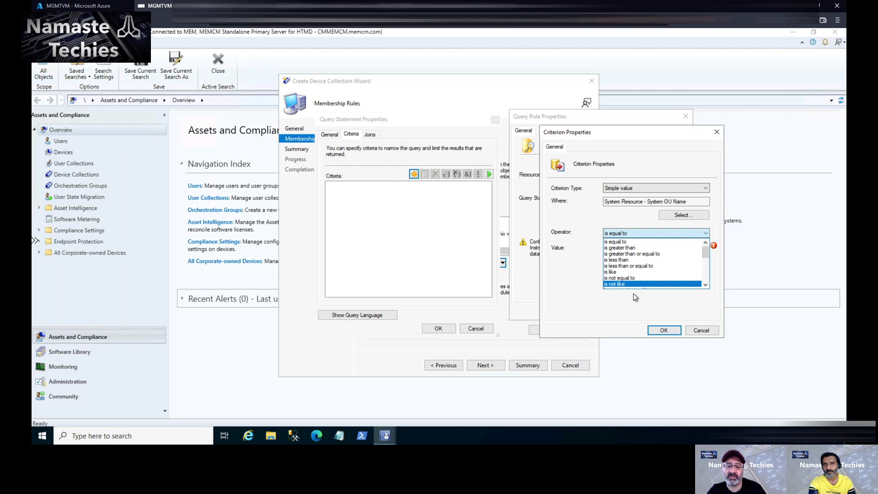
{"action": "left_click", "coordinate": [615, 240]}
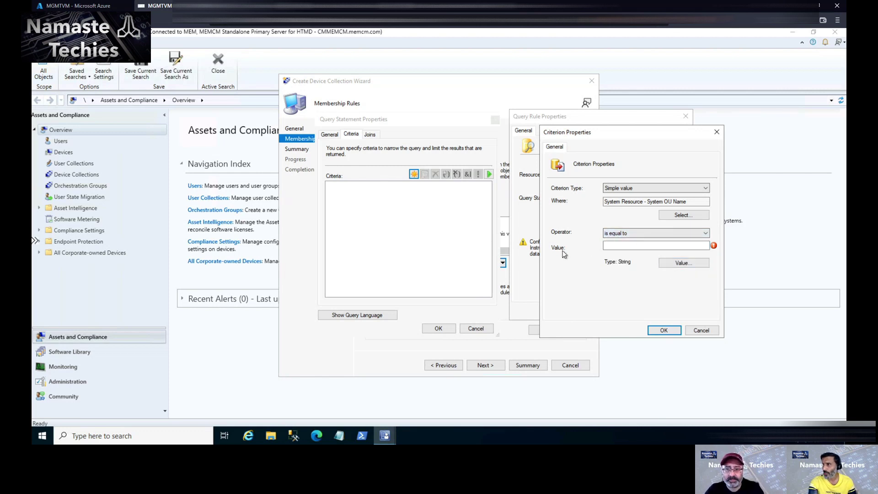
{"action": "left_click", "coordinate": [684, 262]}
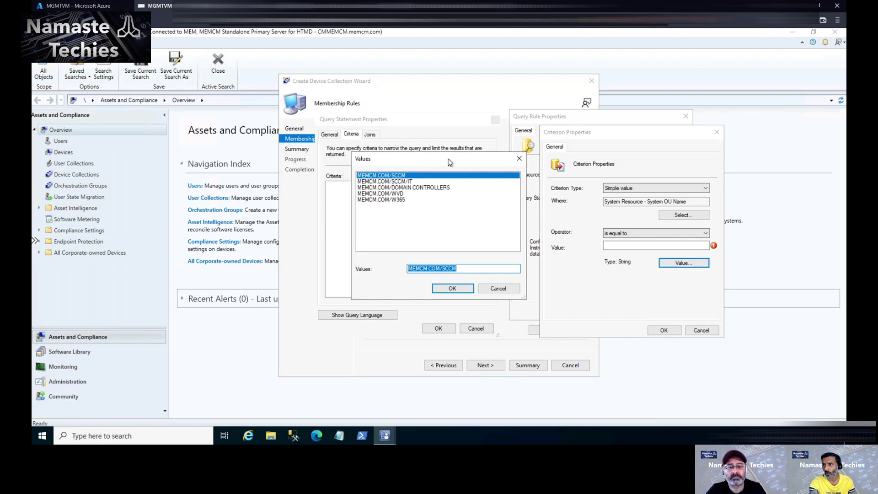
{"action": "left_click_drag", "start_coordinate": [448, 158], "coordinate": [450, 162]}
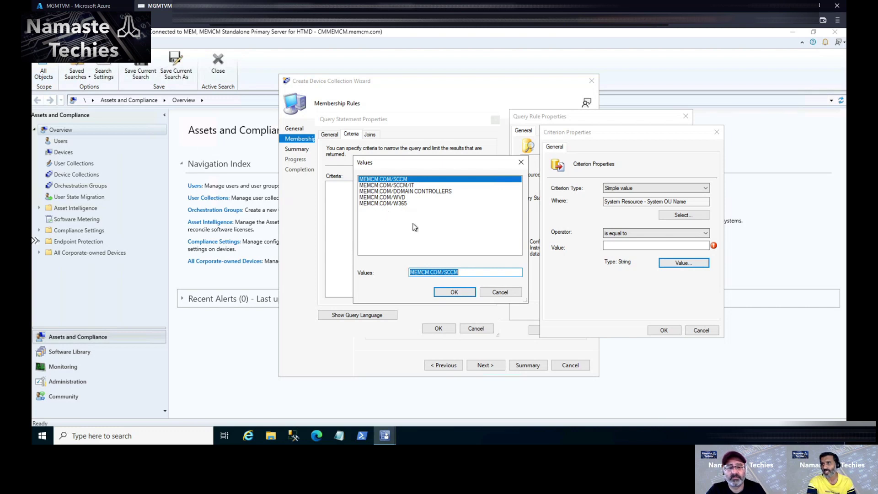
{"action": "left_click", "coordinate": [409, 186]}
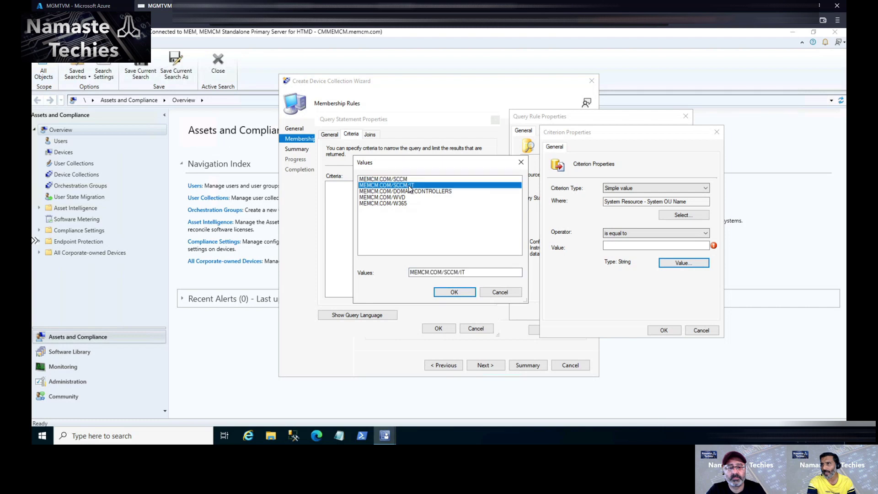
{"action": "left_click", "coordinate": [454, 293]}
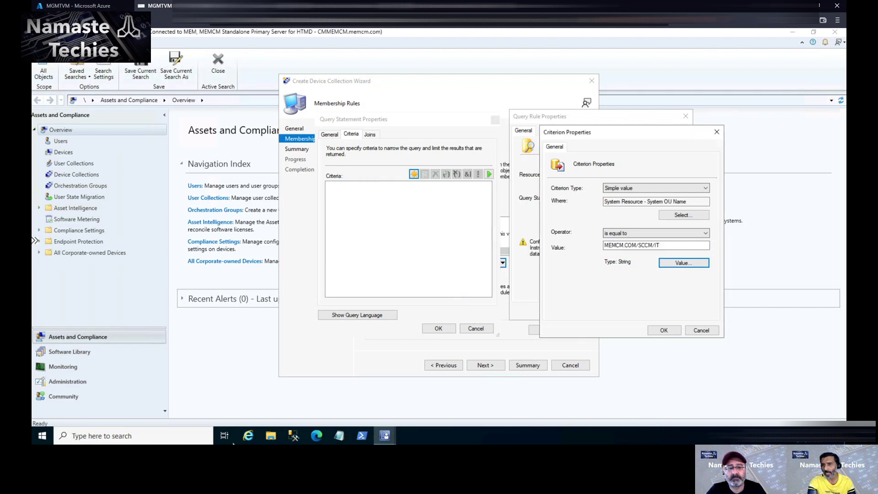
- Run dsa.msc to switch to Active Directory Users and Computers
{"action": "right_click", "coordinate": [39, 437]}
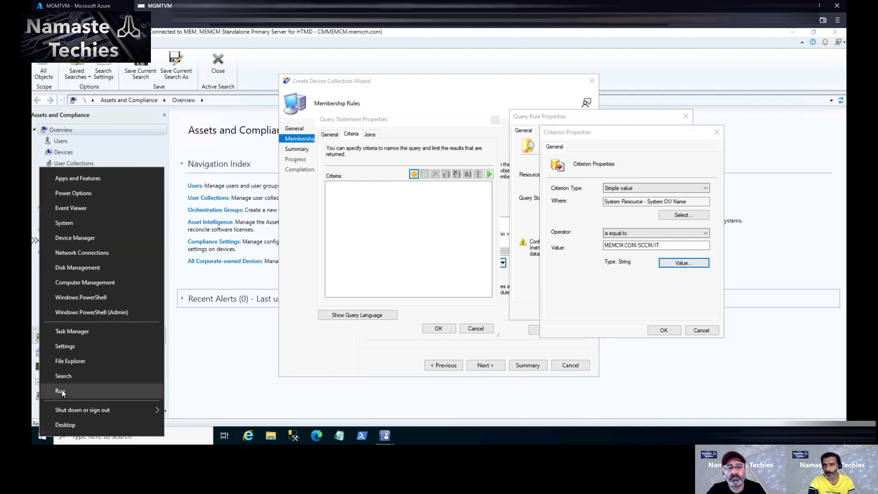
{"action": "left_click", "coordinate": [62, 389]}
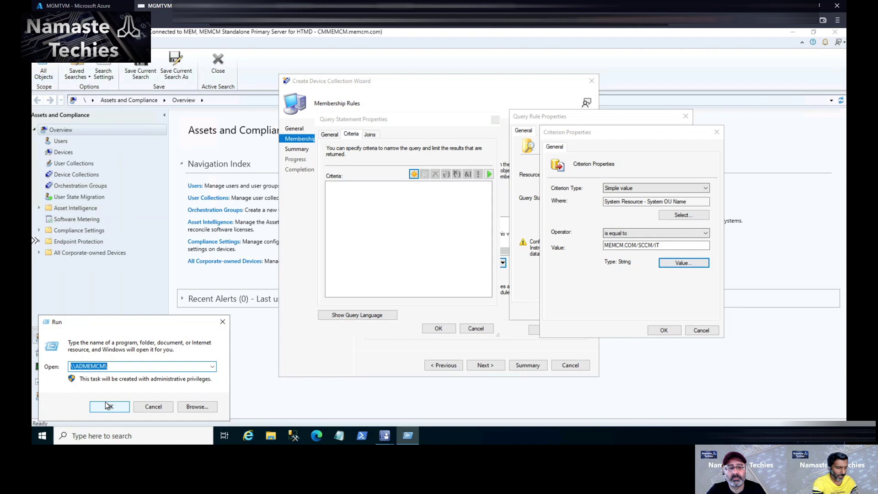
{"action": "type", "text": "dsa.msc"}
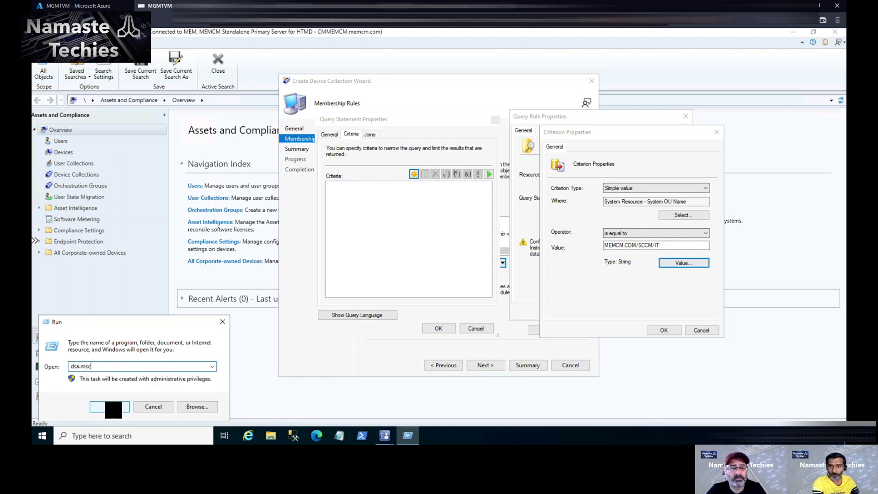
{"action": "left_click", "coordinate": [115, 407]}
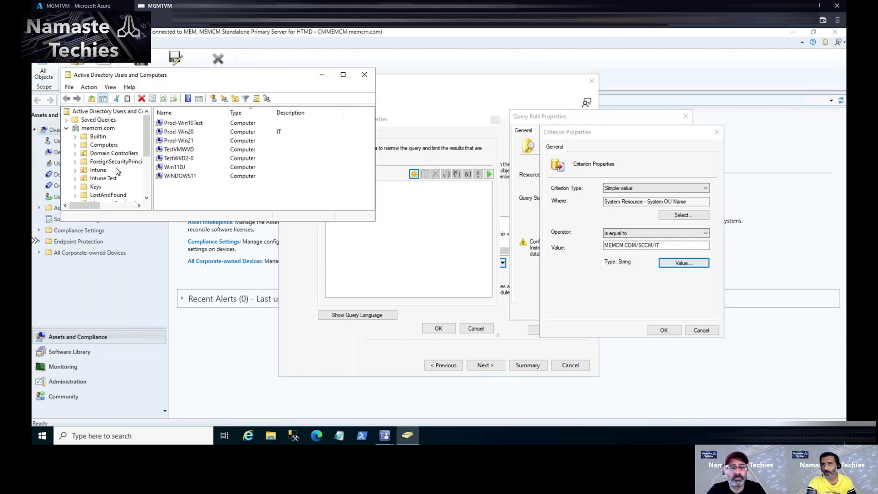
- Examine the computers in the IT organizational unit under SCCM, and put the directory window away
{"action": "scroll", "coordinate": [147, 157], "scroll_direction": "down", "scroll_amount": 4}
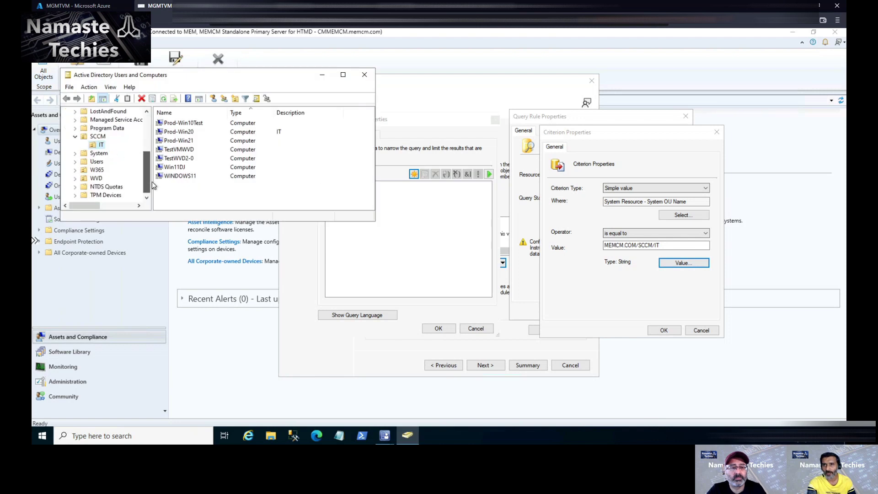
{"action": "left_click", "coordinate": [101, 138]}
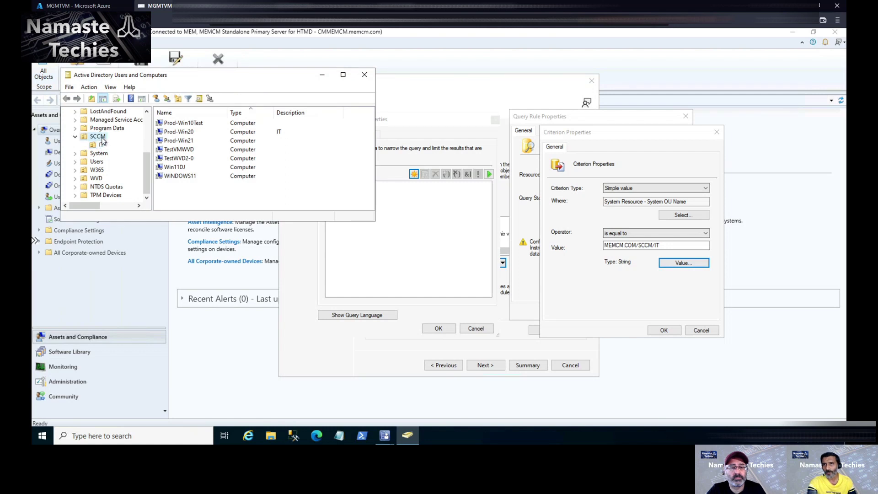
{"action": "left_click", "coordinate": [102, 145]}
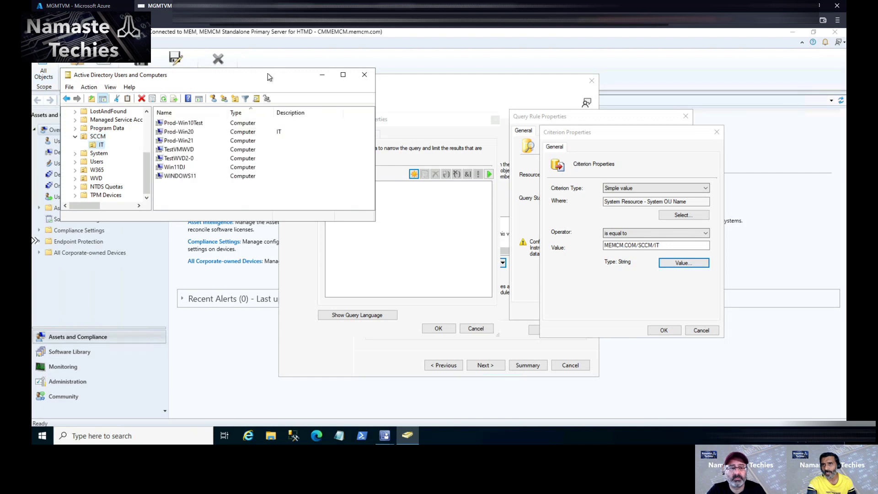
{"action": "left_click_drag", "start_coordinate": [268, 74], "coordinate": [287, 75]}
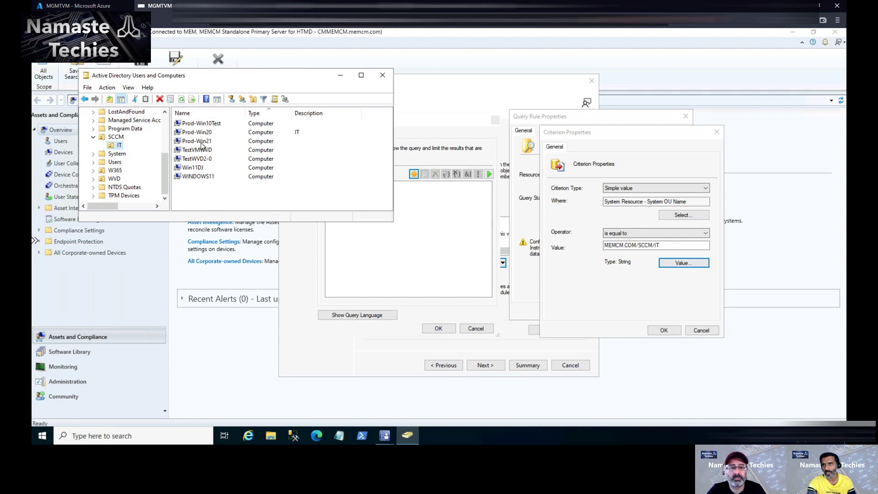
{"action": "left_click", "coordinate": [342, 75]}
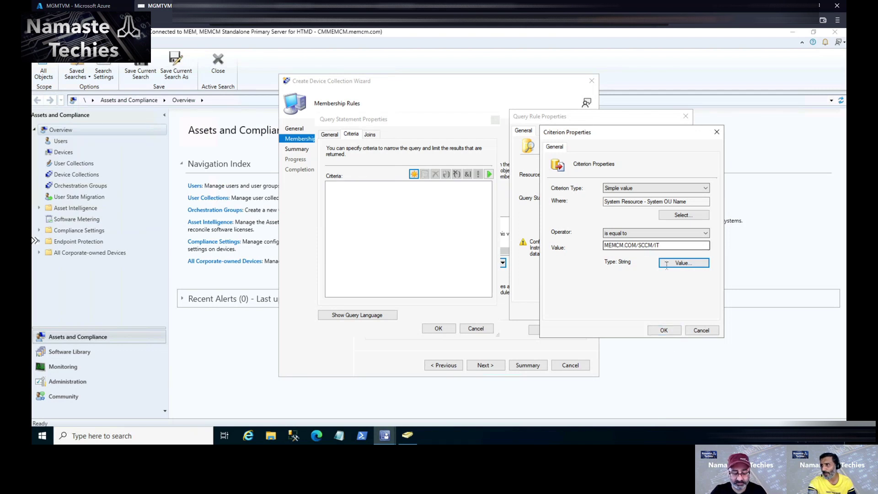
- Confirm the System OU Name criterion and run a preview of the query's results
{"action": "left_click_drag", "start_coordinate": [660, 245], "coordinate": [636, 245]}
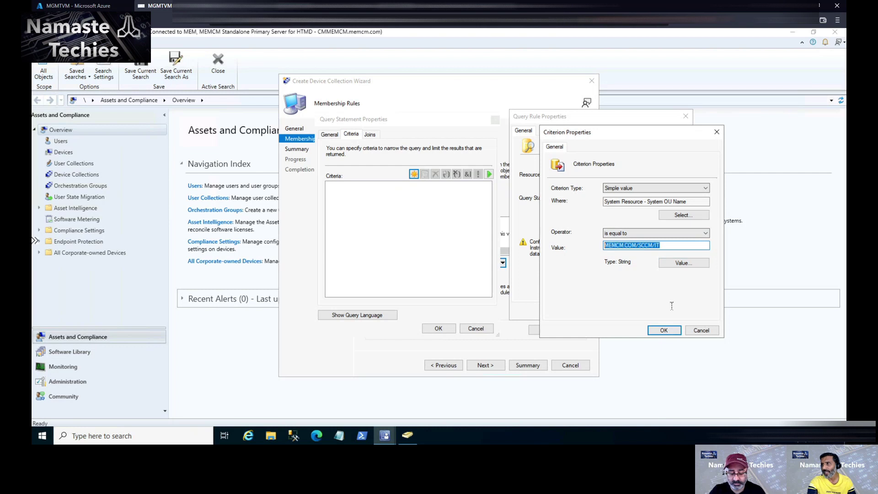
{"action": "left_click", "coordinate": [662, 330]}
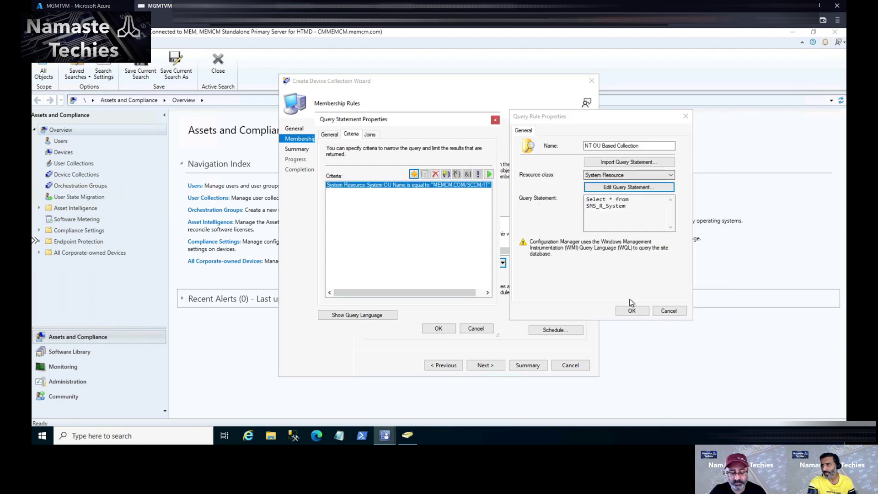
{"action": "left_click", "coordinate": [488, 173]}
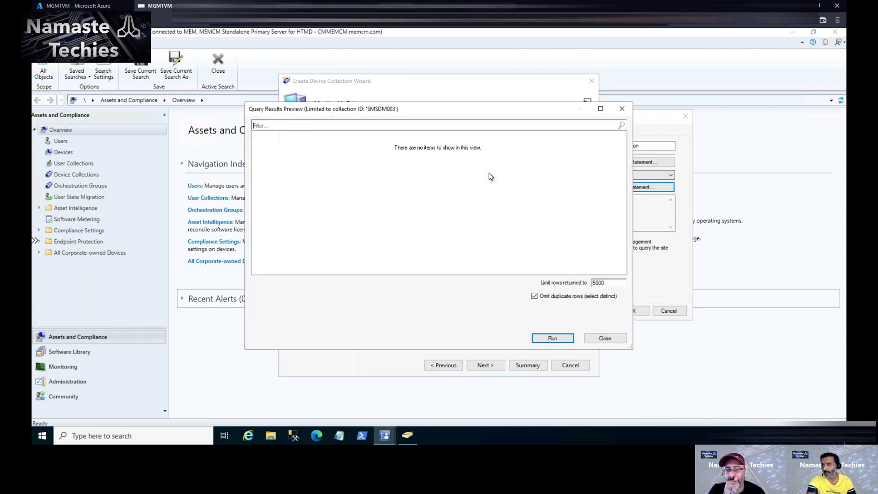
{"action": "left_click_drag", "start_coordinate": [416, 113], "coordinate": [594, 124]}
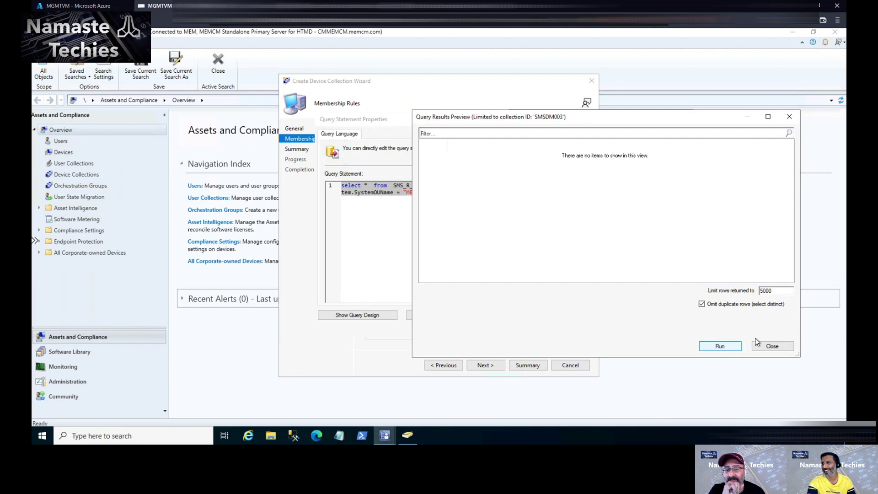
{"action": "left_click_drag", "start_coordinate": [778, 293], "coordinate": [729, 296]}
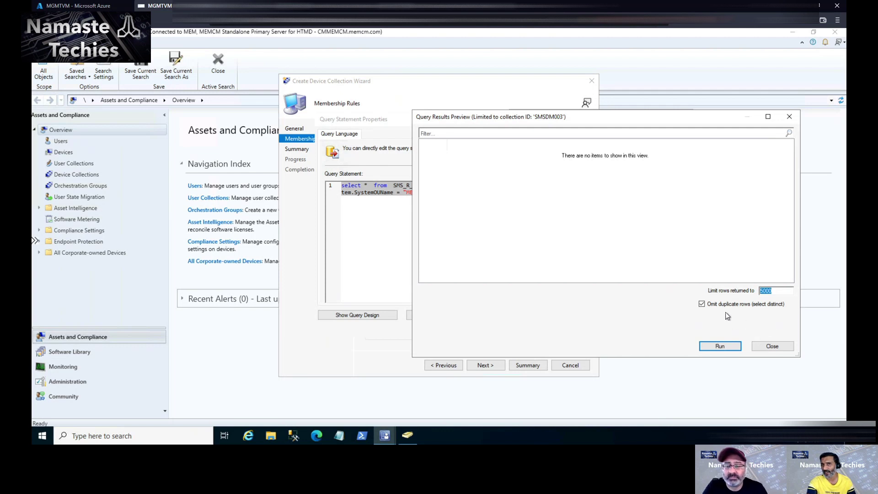
{"action": "left_click", "coordinate": [729, 346]}
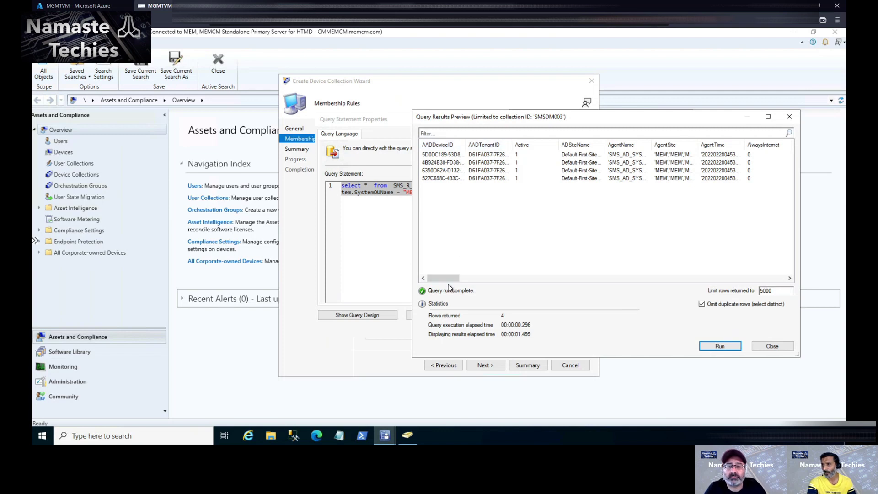
- Find the device names in the query results and compare them with the IT unit's computers in Active Directory Users and Computers
{"action": "left_click_drag", "start_coordinate": [446, 280], "coordinate": [558, 291]}
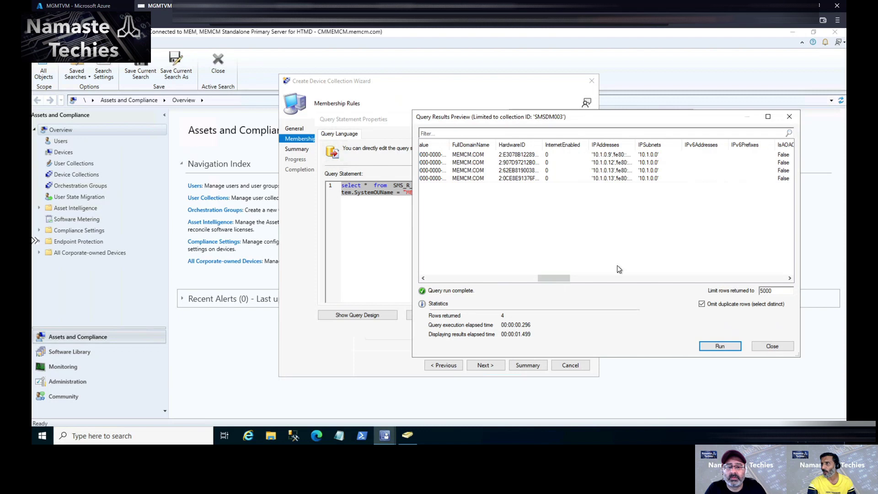
{"action": "left_click", "coordinate": [612, 278]}
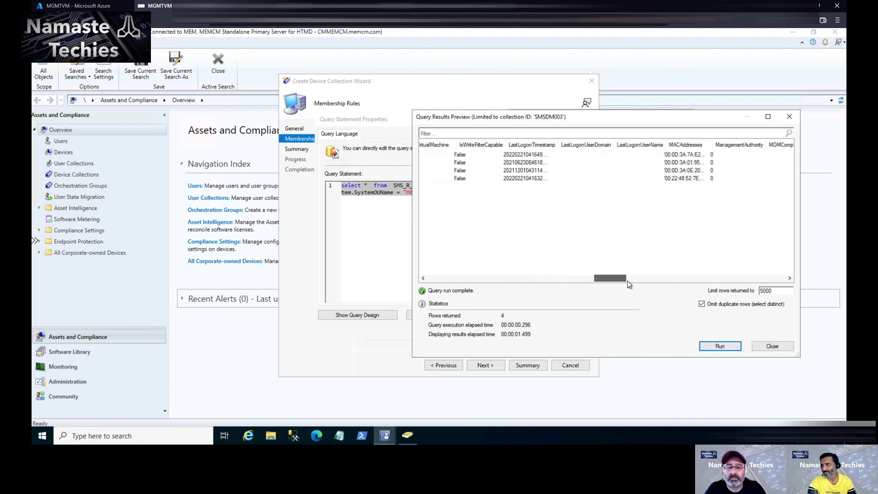
{"action": "left_click", "coordinate": [407, 434]}
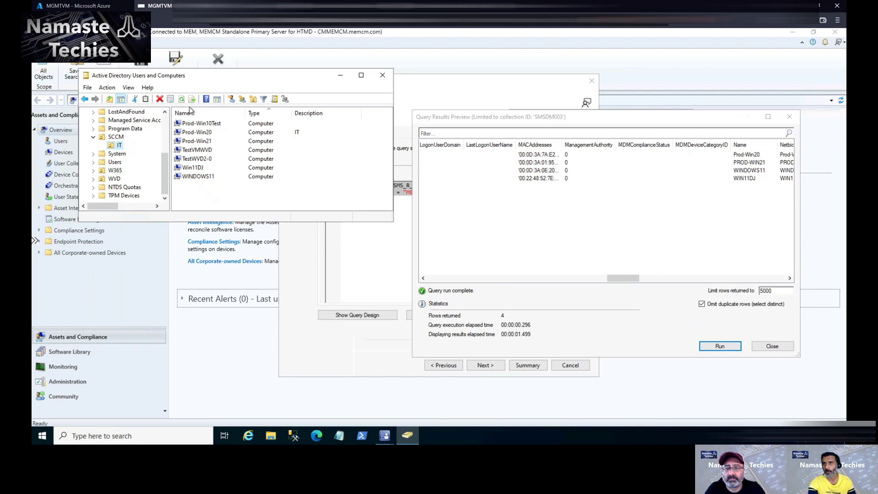
- Close the query results preview and confirm the query statement for the MEMCM.COM/SCCM/IT organizational unit
{"action": "left_click", "coordinate": [197, 153]}
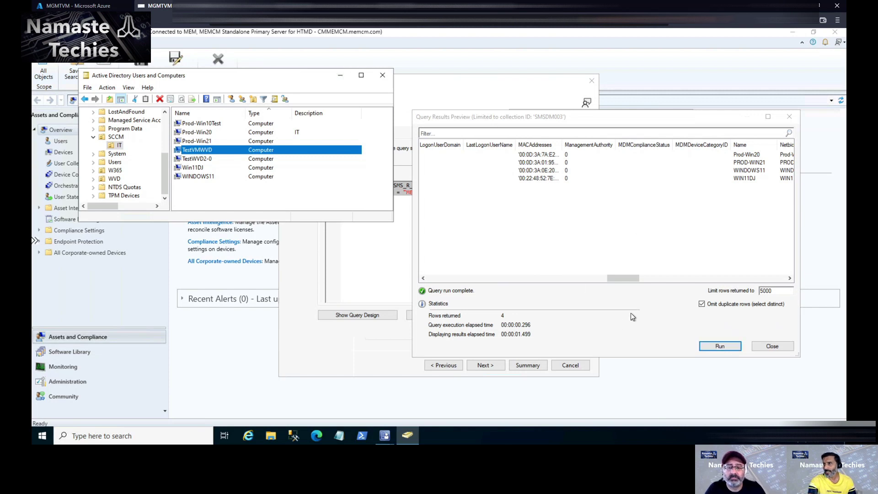
{"action": "left_click", "coordinate": [654, 313]}
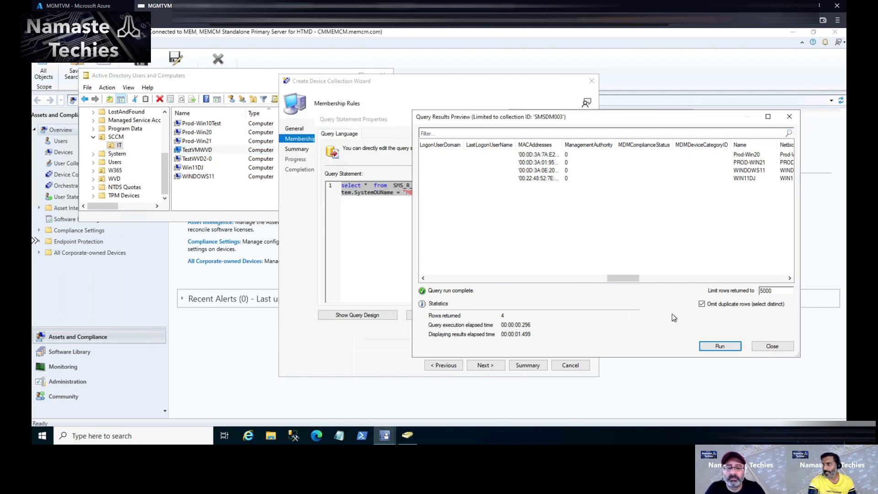
{"action": "left_click", "coordinate": [773, 346]}
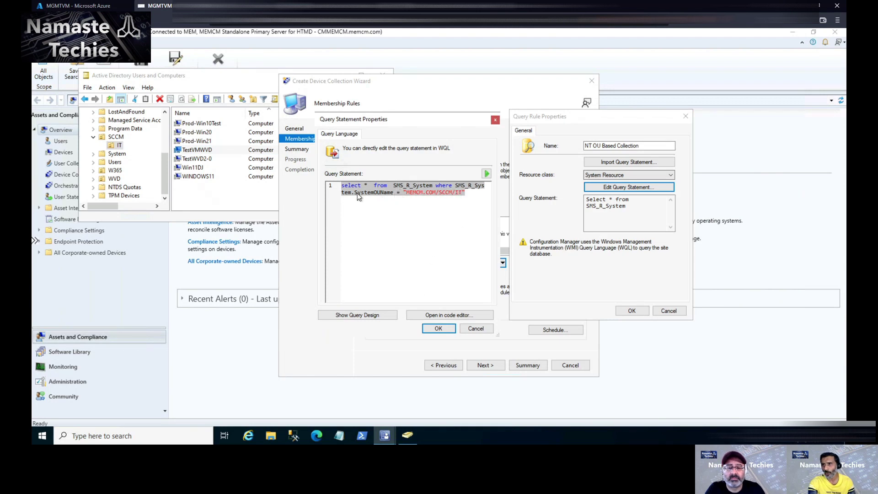
{"action": "left_click", "coordinate": [437, 329]}
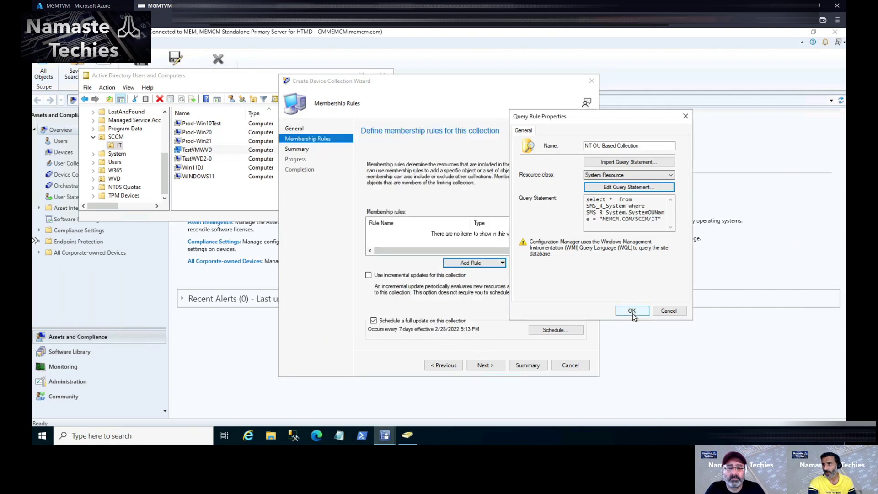
- Review the query statement's criteria and the blank form for adding another criterion
{"action": "left_click", "coordinate": [629, 187]}
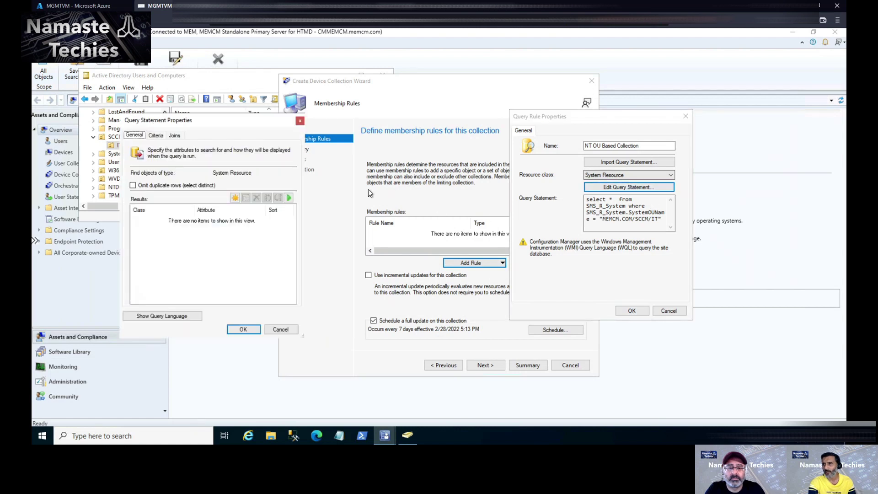
{"action": "left_click", "coordinate": [156, 136]}
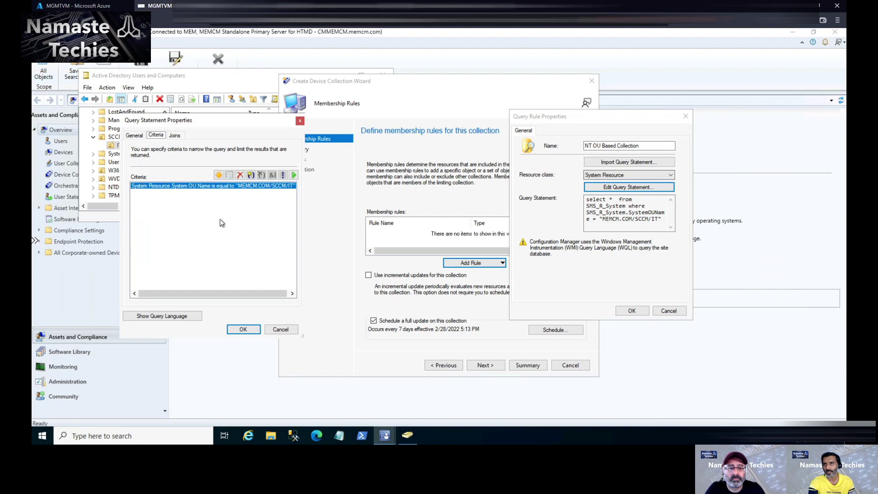
{"action": "left_click", "coordinate": [218, 176]}
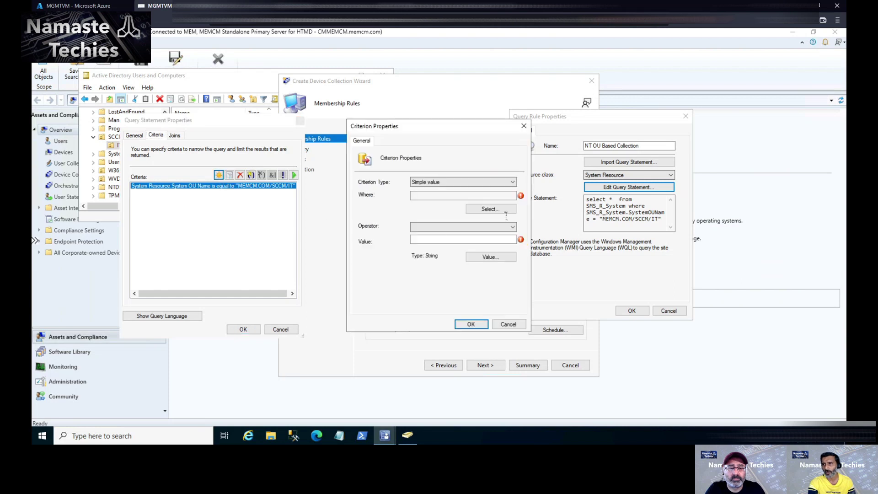
{"action": "left_click", "coordinate": [524, 127]}
{"action": "left_click", "coordinate": [243, 329]}
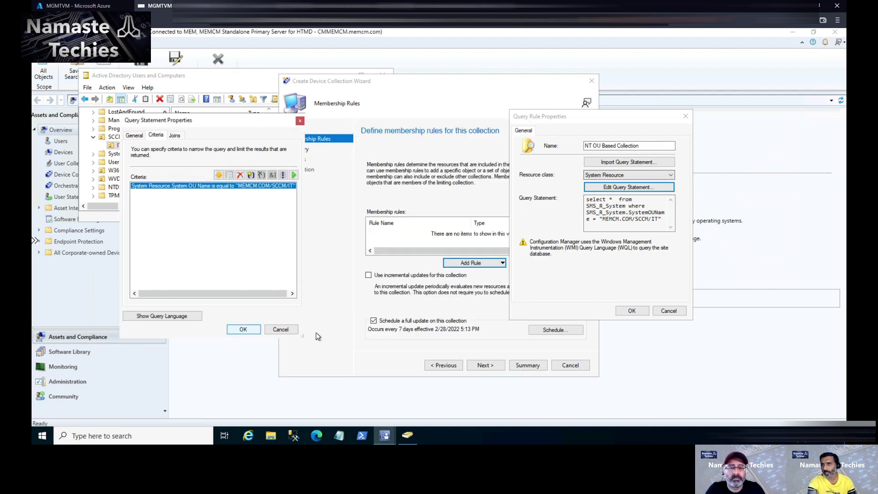
- Confirm the NT OU Based Collection query rule and complete the wizard to create the device collection
{"action": "left_click", "coordinate": [632, 311]}
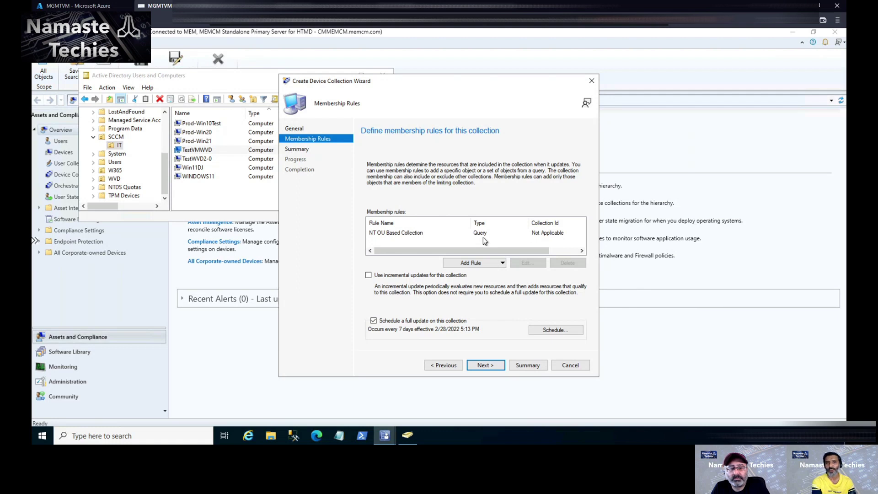
{"action": "left_click", "coordinate": [494, 366]}
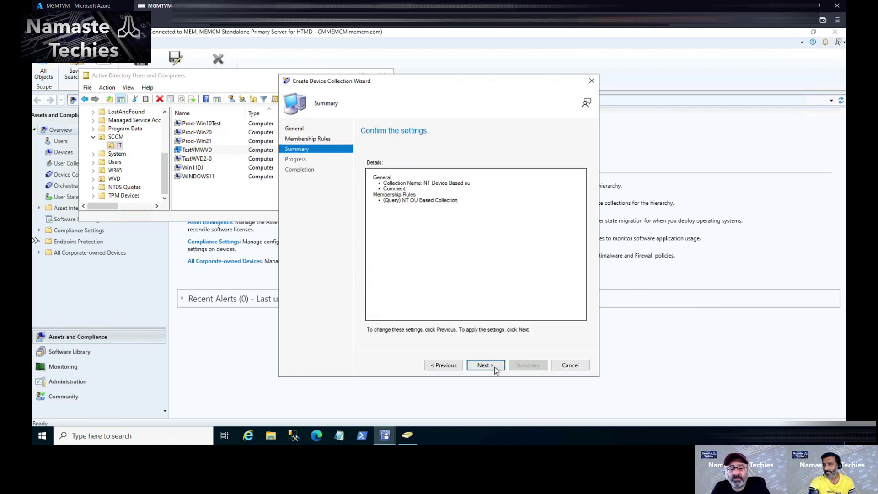
{"action": "left_click", "coordinate": [495, 366]}
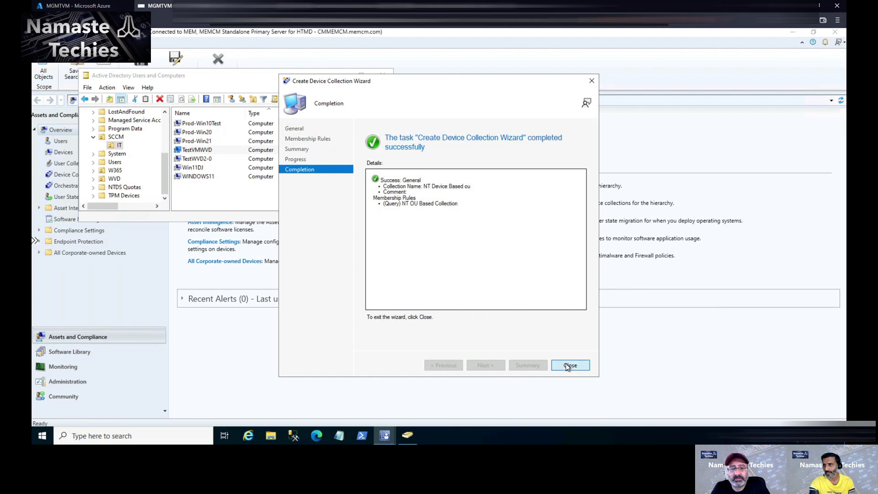
{"action": "left_click", "coordinate": [569, 365]}
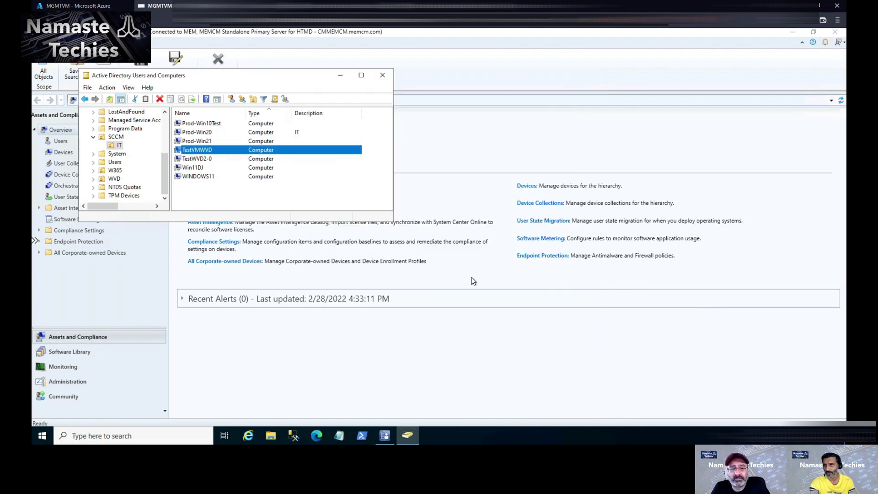
- Put the directory window away and show the members of the NT Device Based ou device collection
{"action": "left_click", "coordinate": [340, 77]}
{"action": "left_click", "coordinate": [71, 176]}
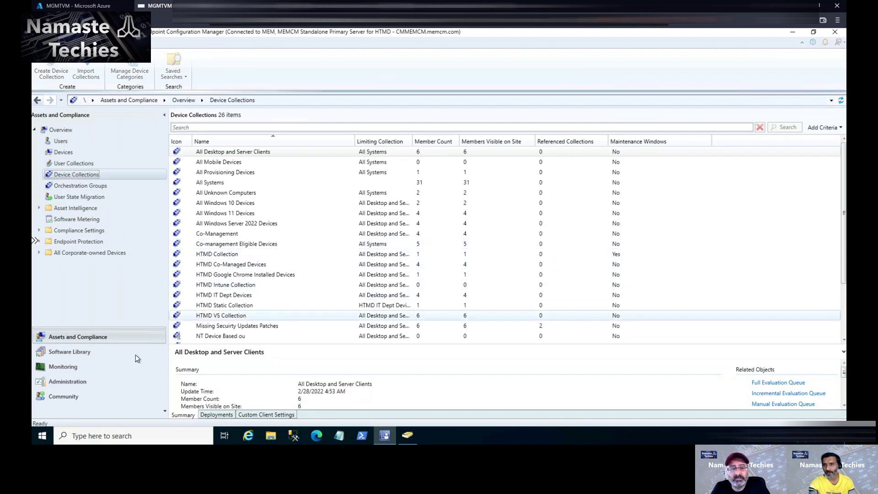
{"action": "left_click", "coordinate": [207, 336]}
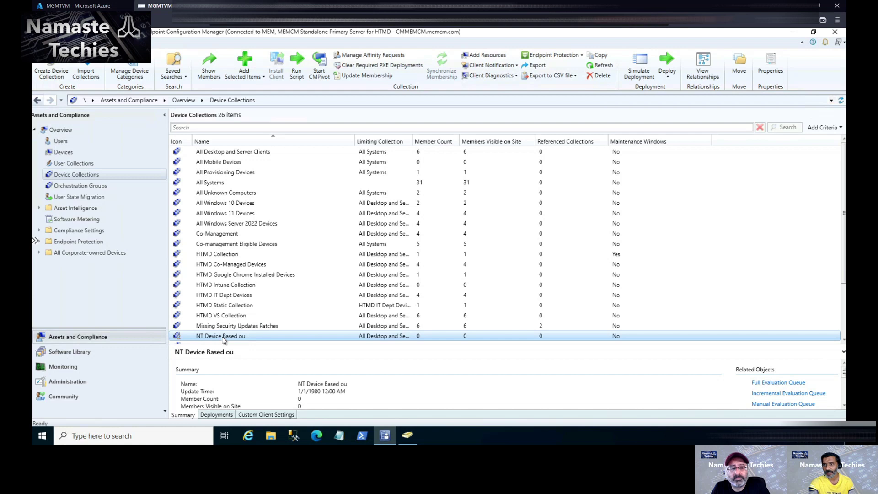
{"action": "right_click", "coordinate": [221, 336]}
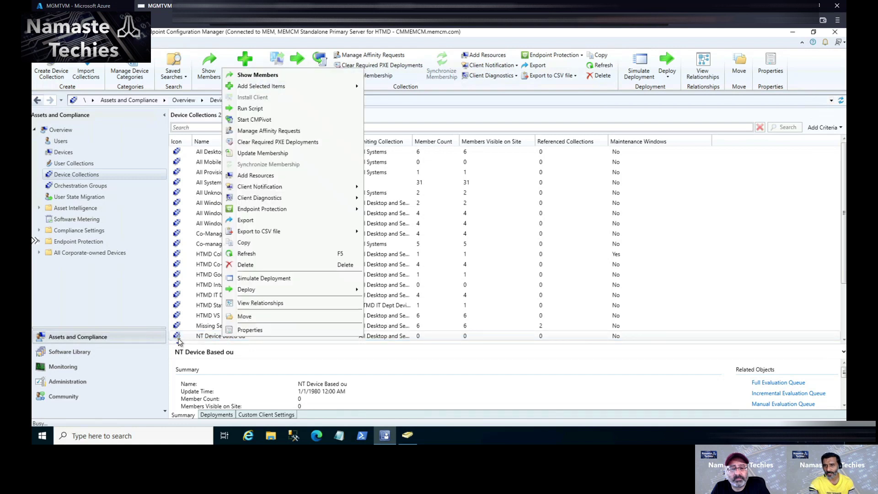
{"action": "double_click", "coordinate": [177, 338]}
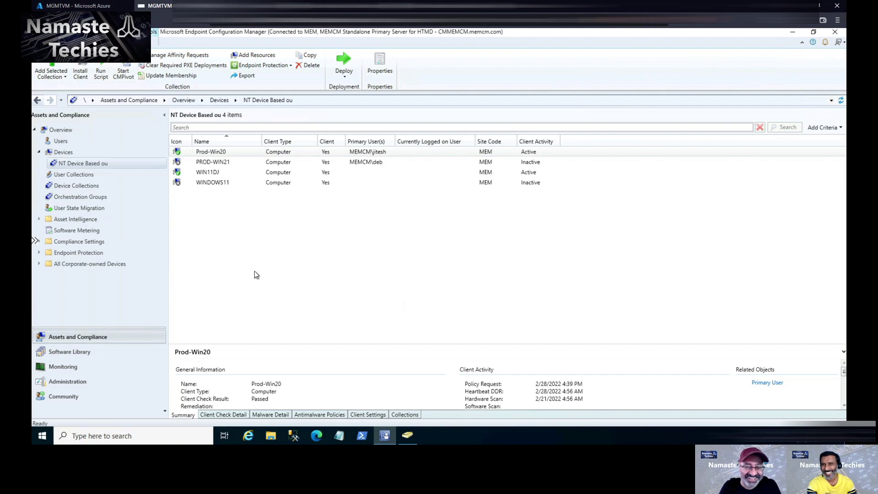
{"action": "left_click", "coordinate": [180, 152]}
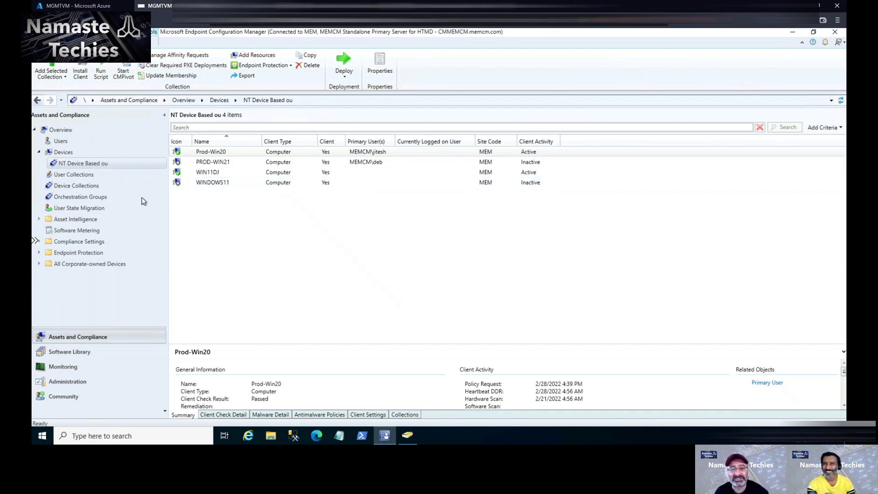
{"action": "left_click", "coordinate": [66, 155]}
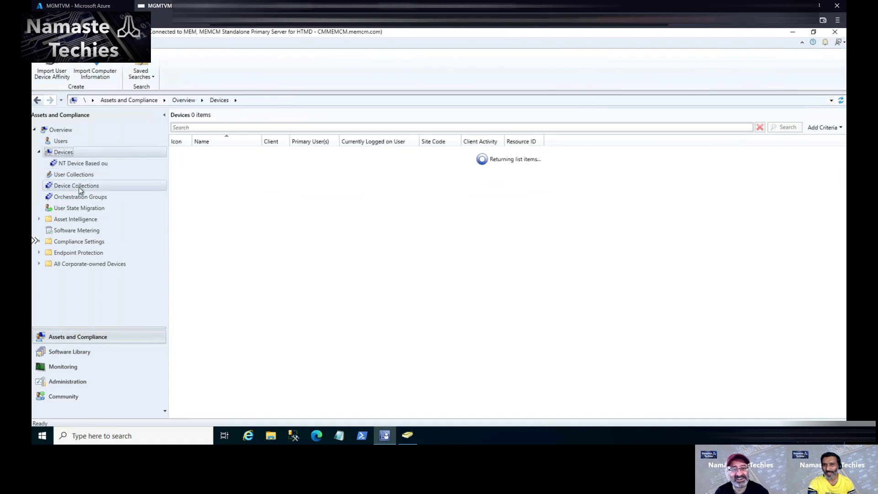
{"action": "left_click", "coordinate": [79, 187]}
{"action": "right_click", "coordinate": [79, 188]}
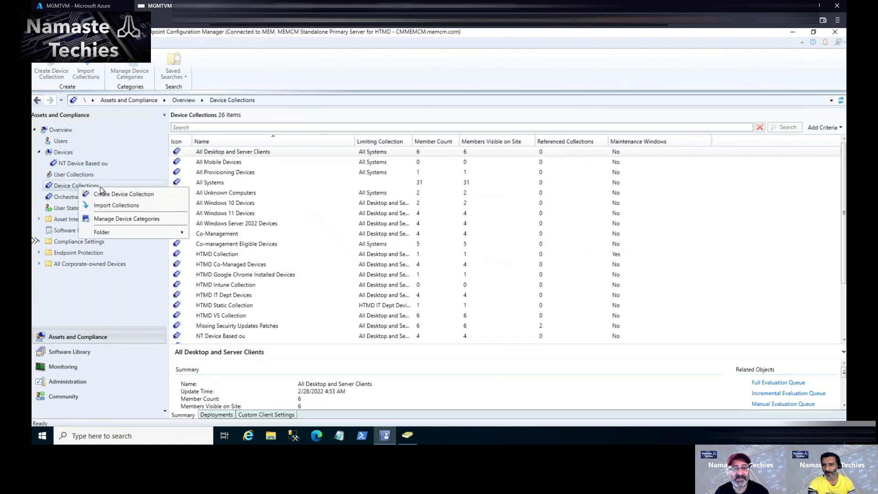
{"action": "left_click", "coordinate": [135, 196]}
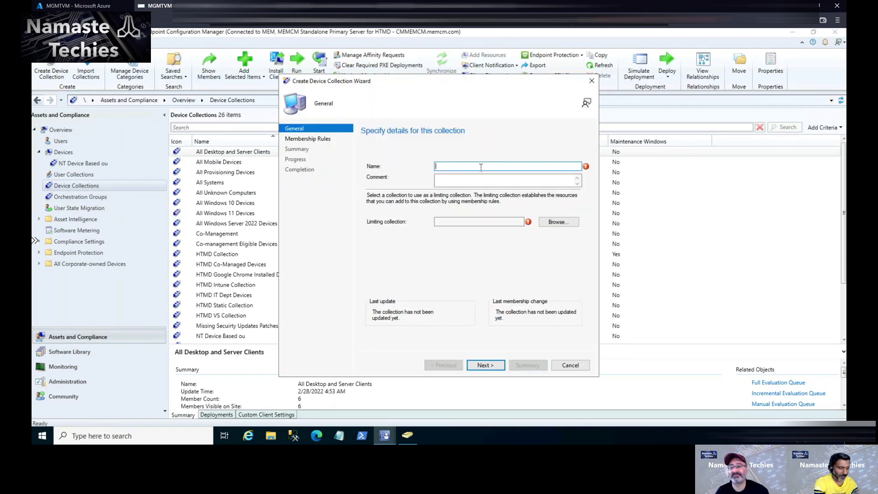
{"action": "type", "text": "NT App"}
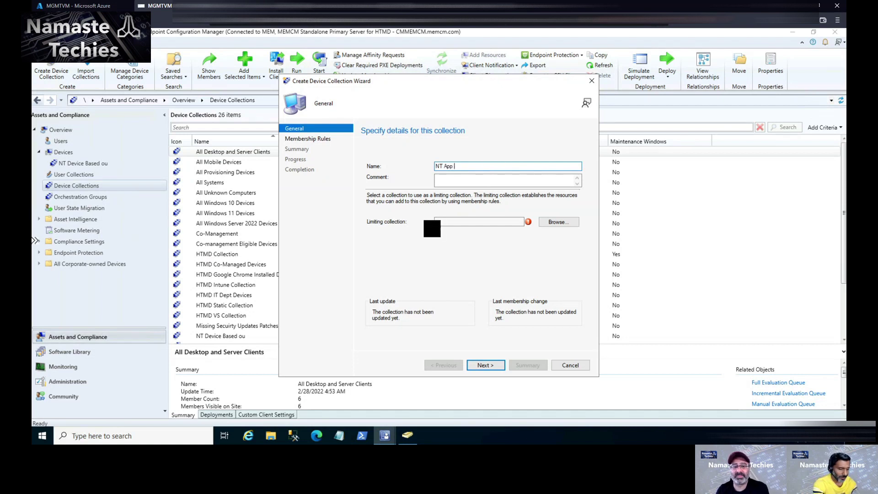
{"action": "type", "text": " Collection"}
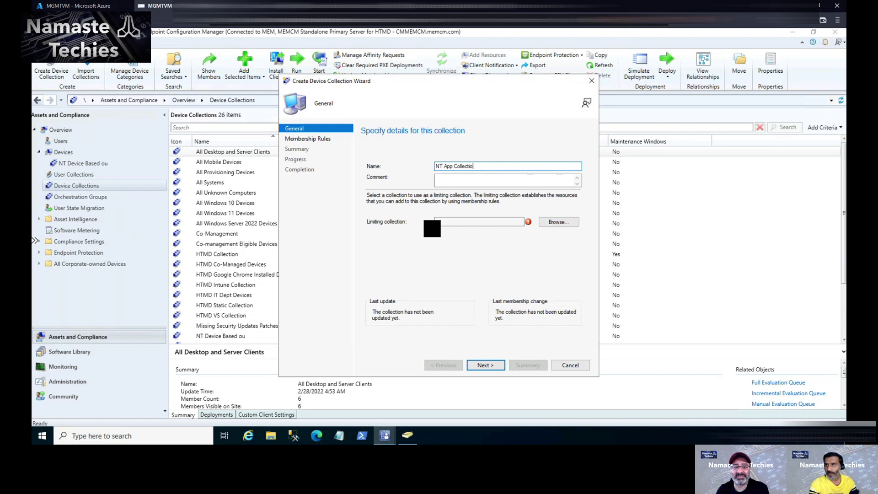
{"action": "left_click", "coordinate": [558, 223]}
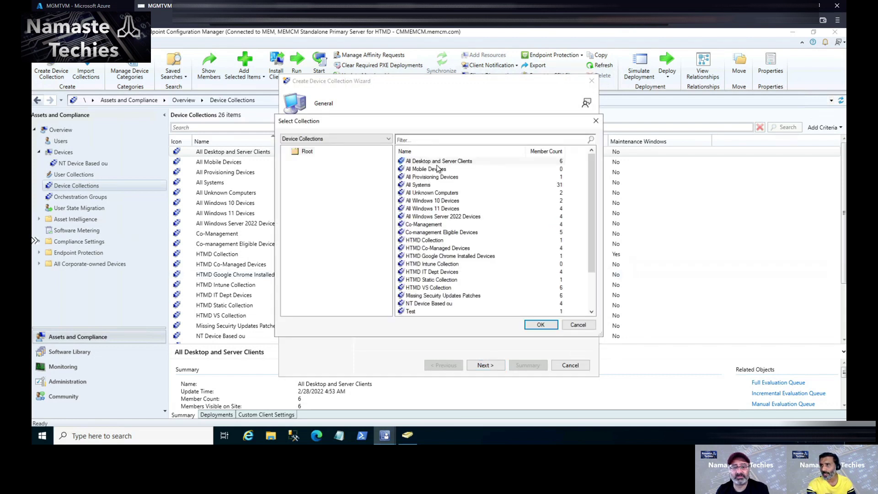
{"action": "left_click", "coordinate": [437, 162]}
{"action": "left_click", "coordinate": [534, 326]}
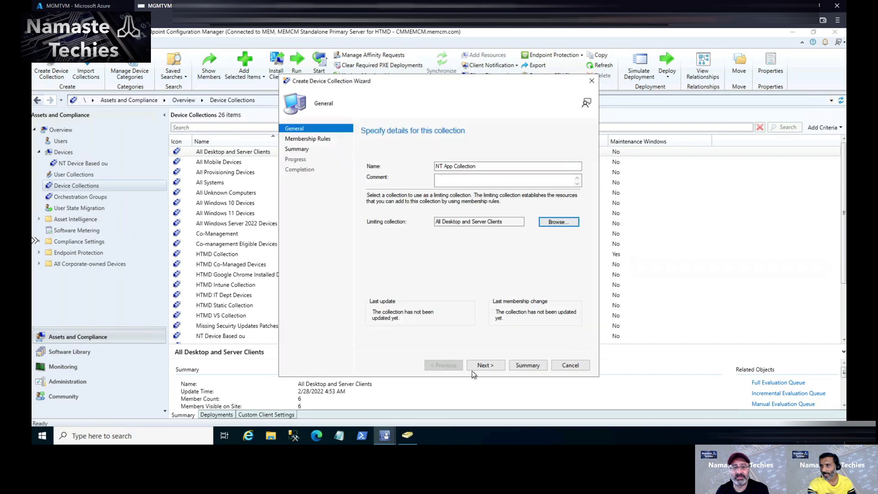
{"action": "left_click", "coordinate": [479, 365]}
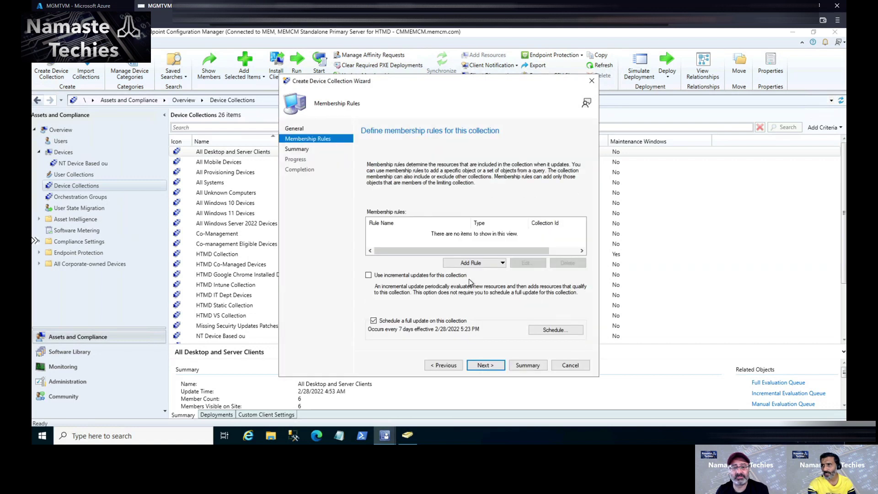
{"action": "left_click", "coordinate": [467, 262]}
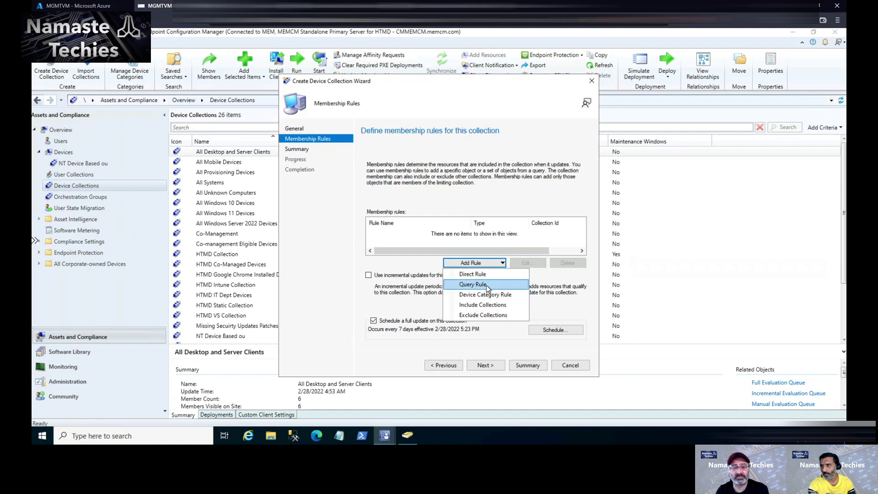
{"action": "left_click", "coordinate": [487, 284]}
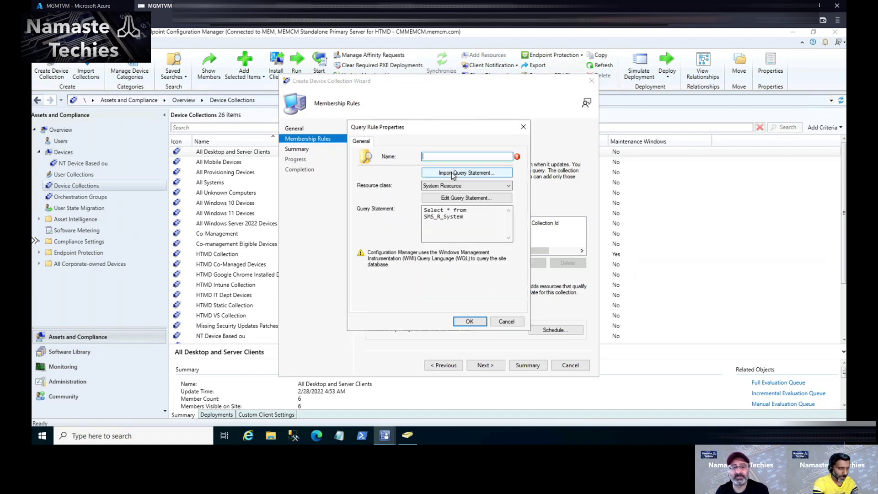
{"action": "type", "text": "NT APP Collection"}
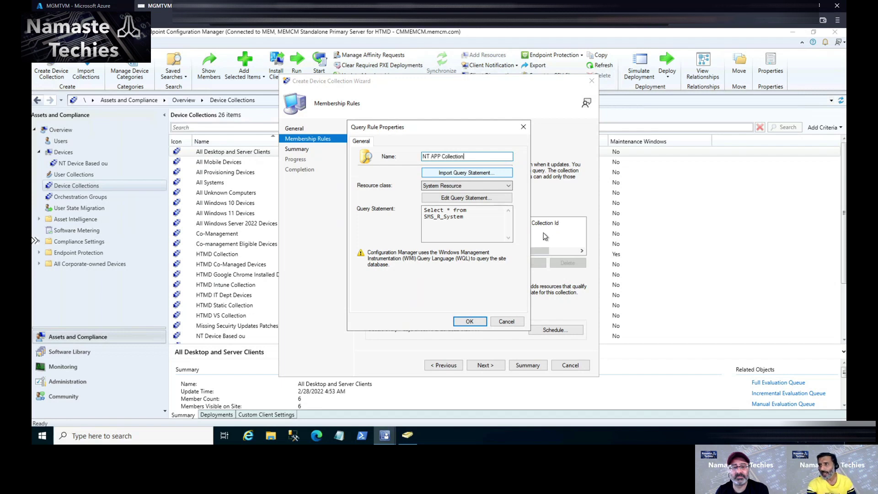
{"action": "left_click", "coordinate": [486, 196]}
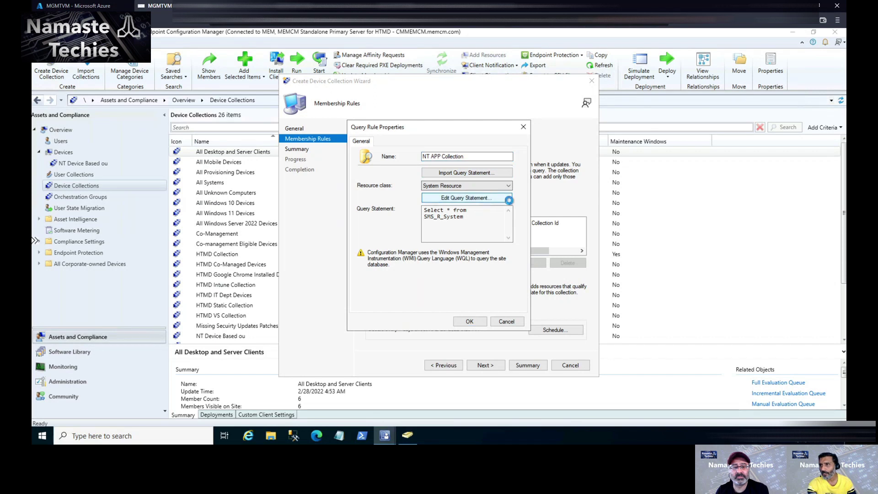
{"action": "left_click_drag", "start_coordinate": [107, 48], "coordinate": [606, 90]}
{"action": "left_click", "coordinate": [583, 105]}
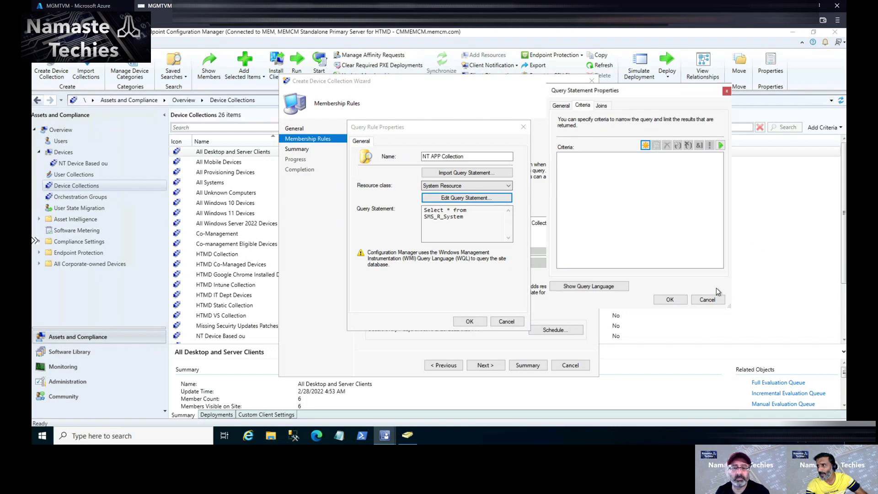
{"action": "left_click", "coordinate": [714, 300]}
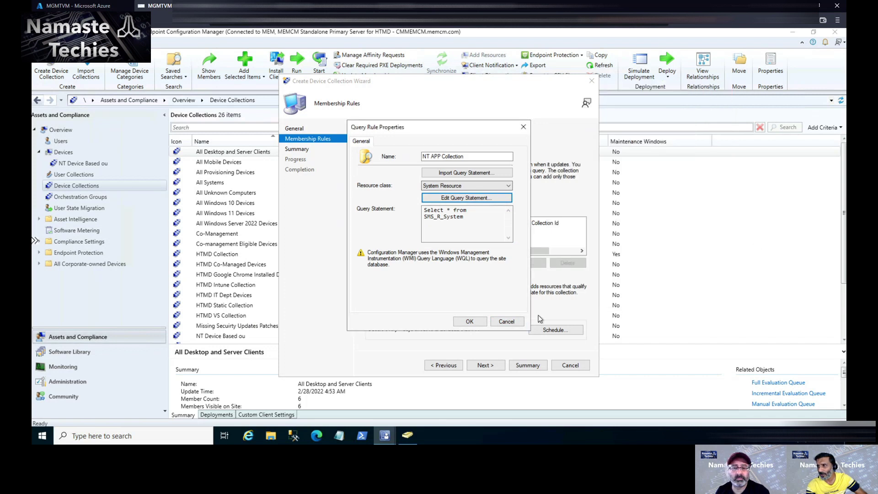
{"action": "left_click", "coordinate": [507, 322]}
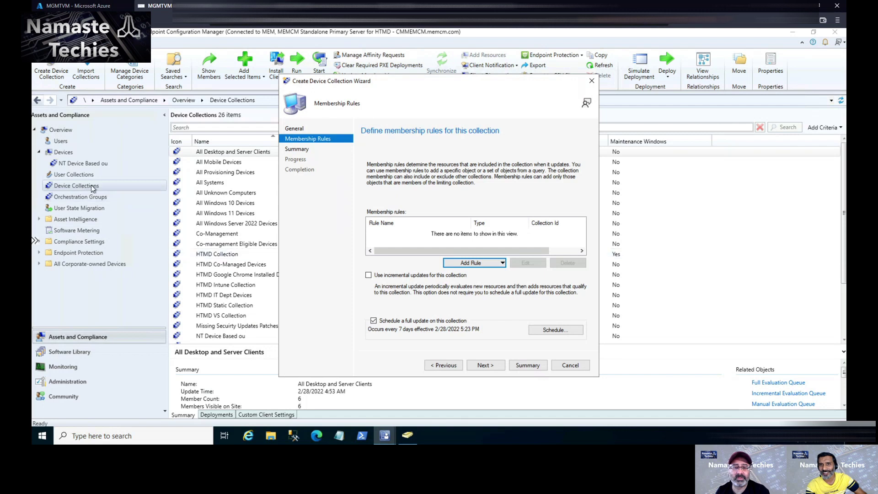
- Open Resource Explorer for Prod-Win20 in NT Device Based ou and examine the current Installed Applications under Hardware History
{"action": "left_click", "coordinate": [74, 166]}
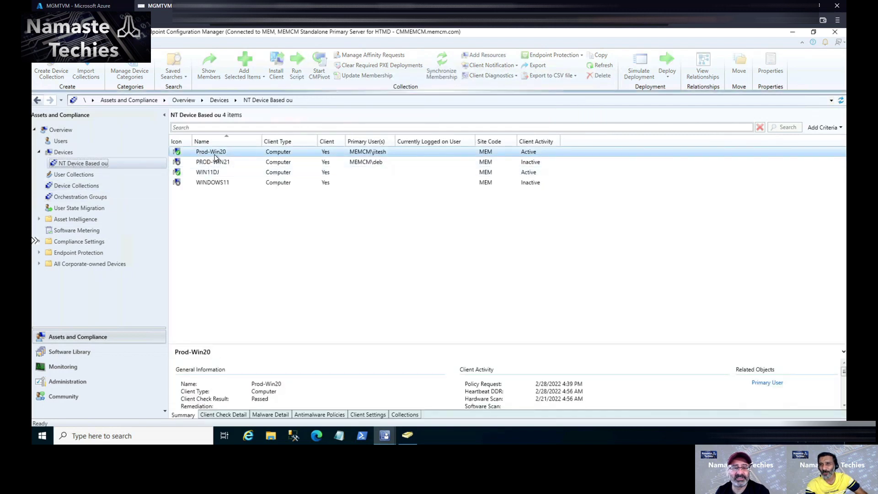
{"action": "right_click", "coordinate": [215, 157]}
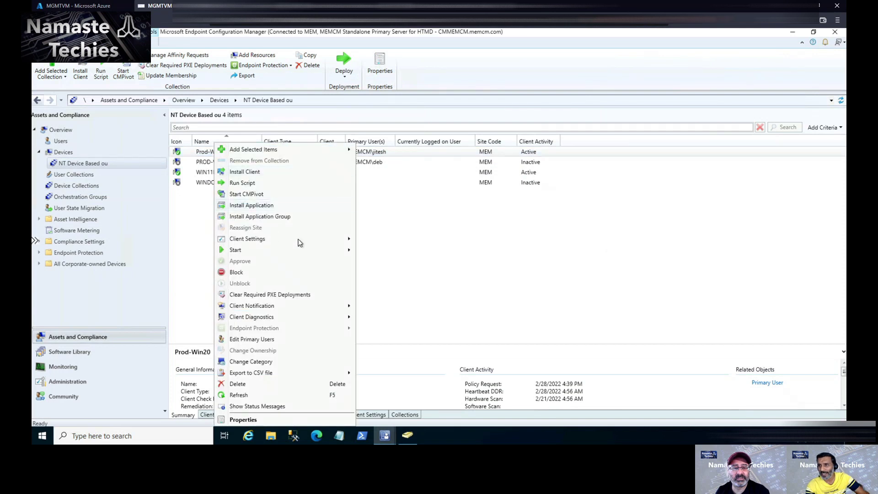
{"action": "mouse_move", "coordinate": [325, 250]}
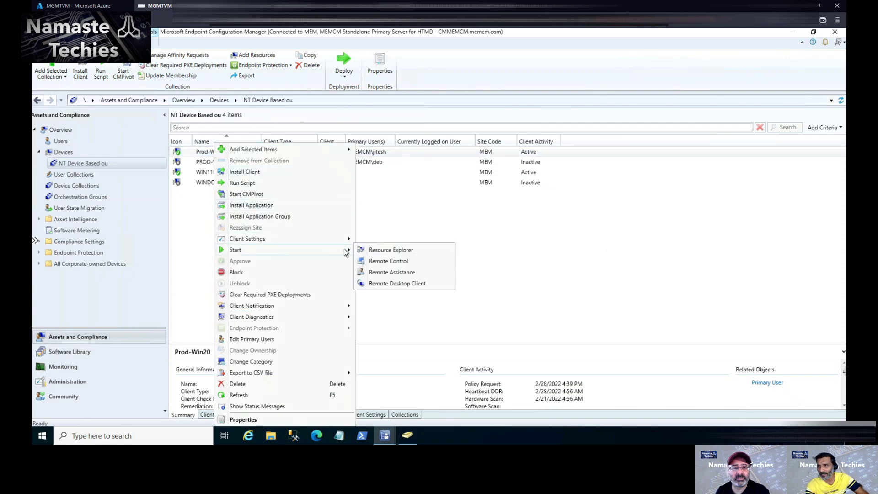
{"action": "left_click", "coordinate": [381, 251]}
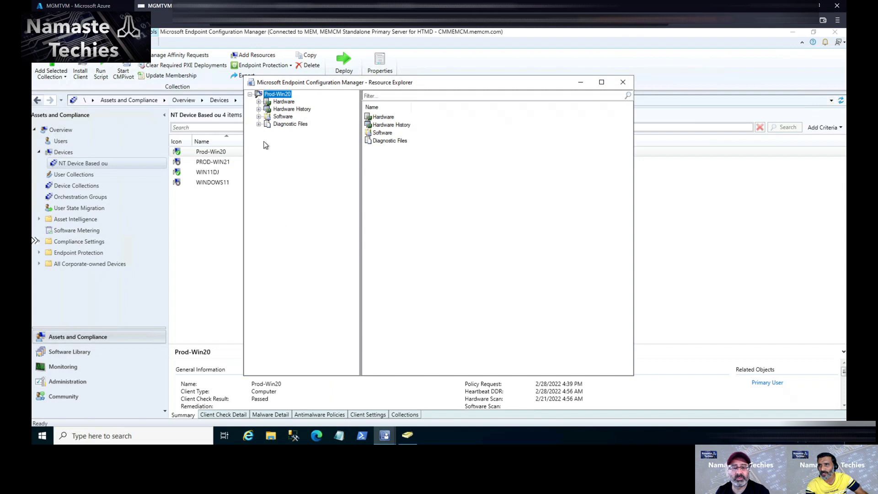
{"action": "left_click", "coordinate": [259, 109]}
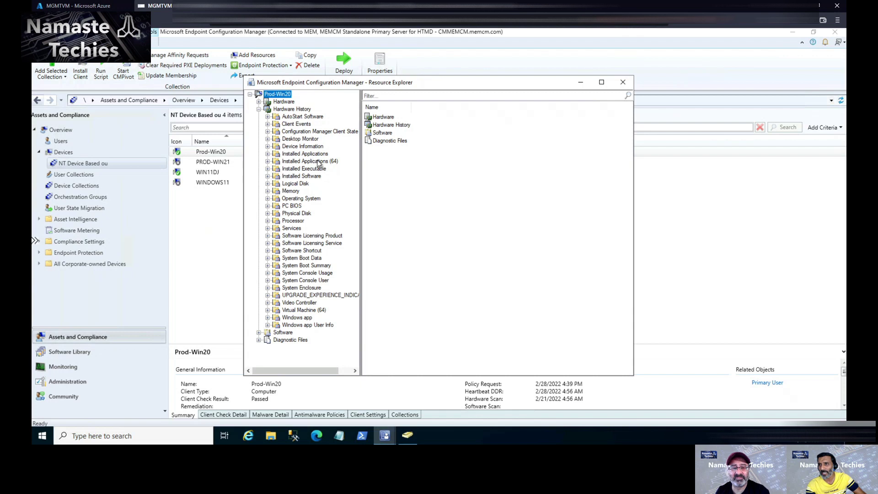
{"action": "left_click", "coordinate": [267, 154]}
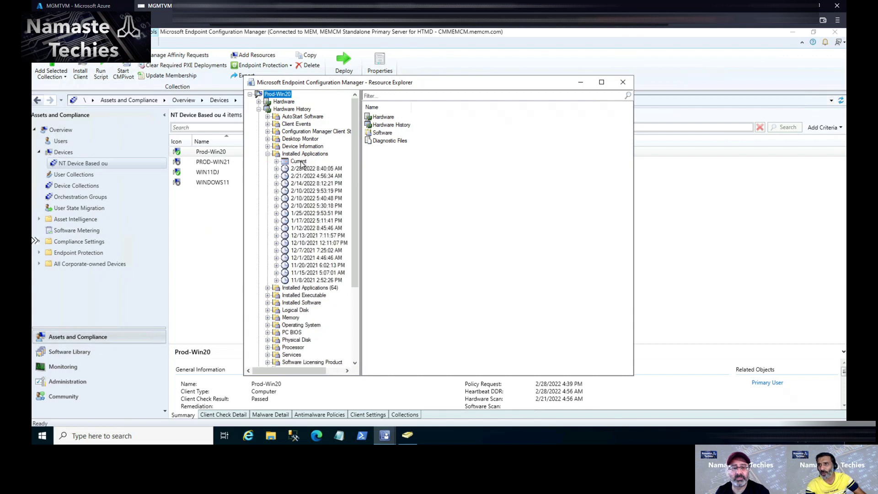
{"action": "left_click", "coordinate": [299, 161]}
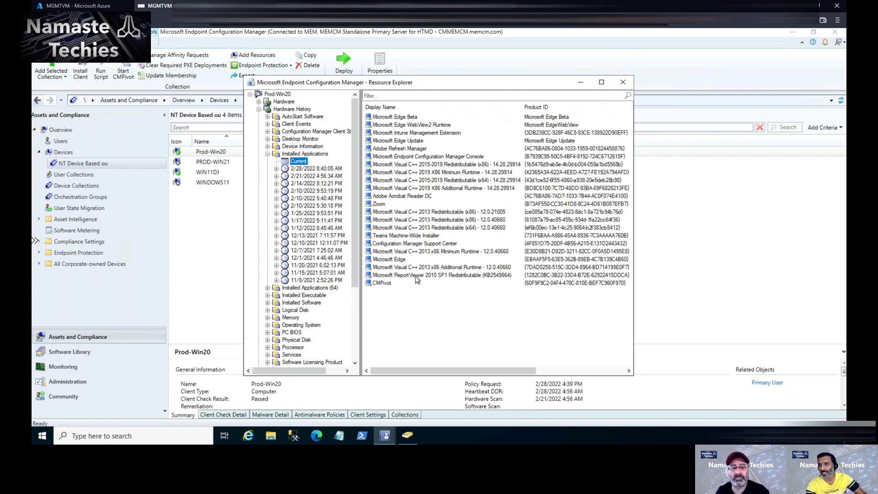
- Look at Installed Applications (64), and examine the current Installed Software inventory of Prod-Win20
{"action": "left_click", "coordinate": [314, 289]}
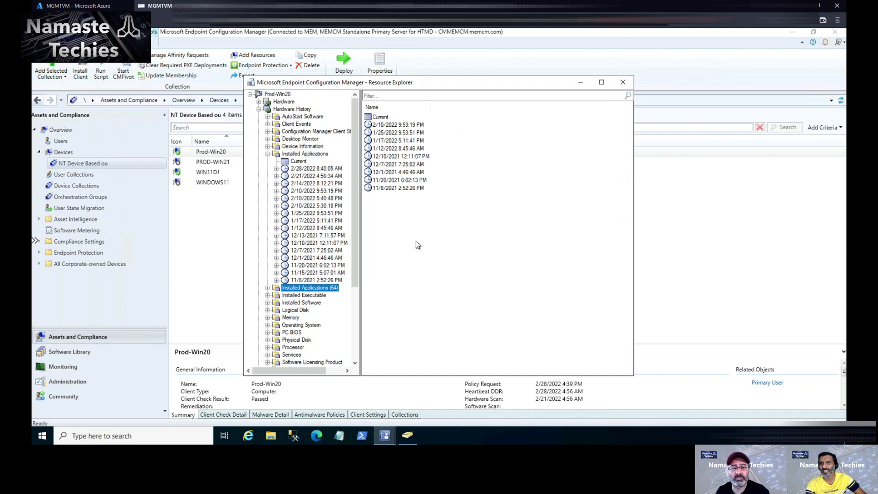
{"action": "left_click", "coordinate": [306, 304]}
{"action": "left_click", "coordinate": [268, 303]}
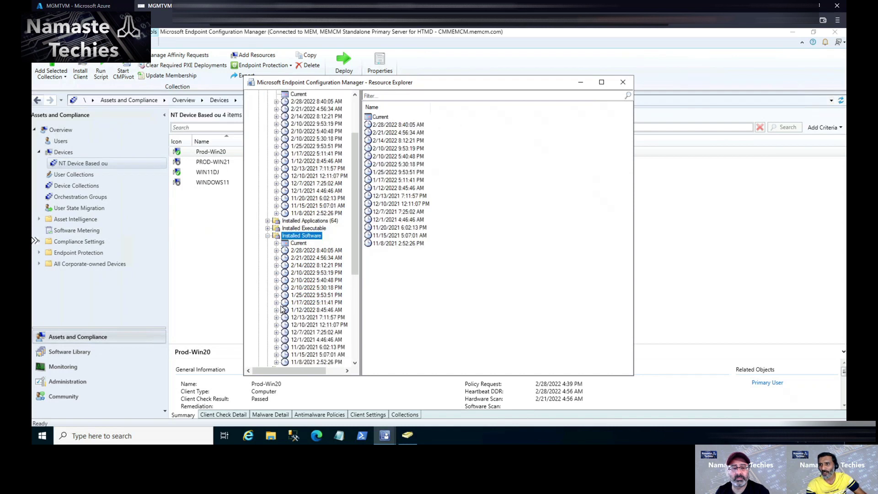
{"action": "left_click", "coordinate": [297, 243]}
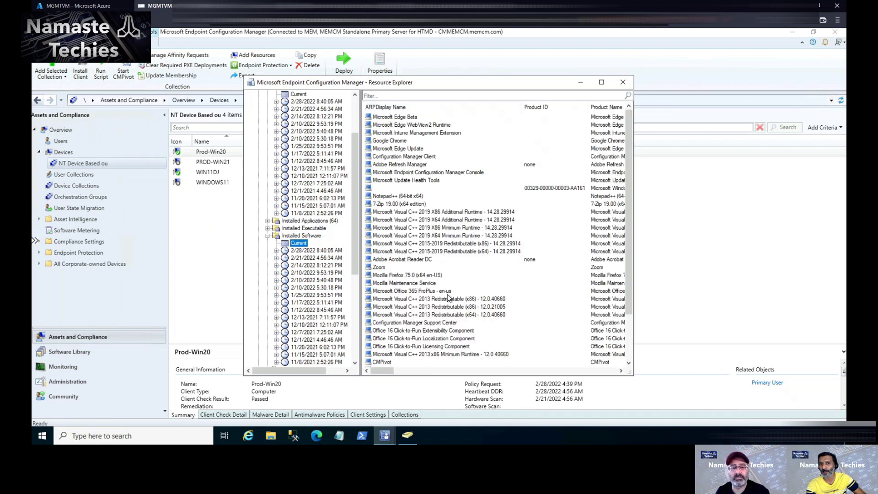
- Put Resource Explorer away and return to the device collections
{"action": "left_click", "coordinate": [581, 81]}
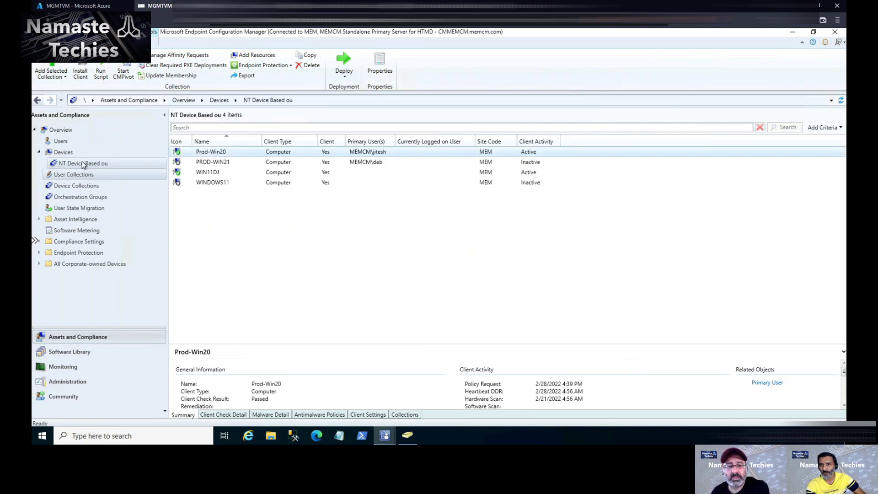
{"action": "left_click", "coordinate": [83, 190]}
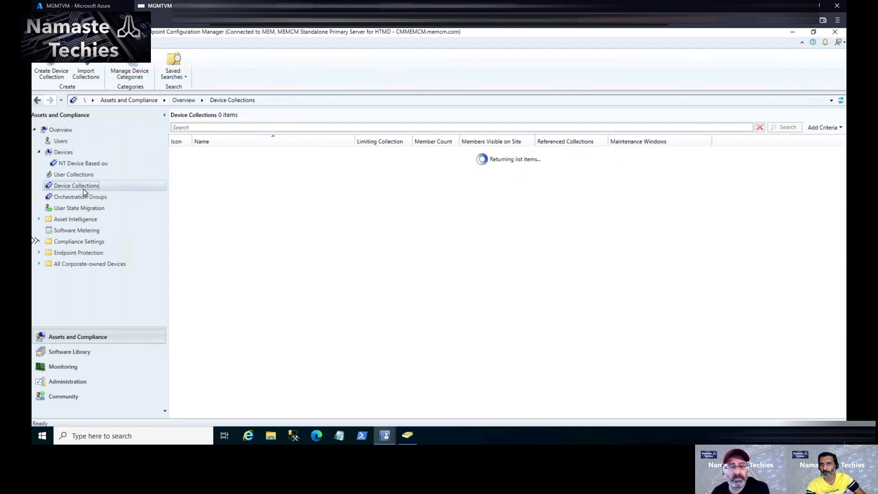
{"action": "right_click", "coordinate": [84, 189]}
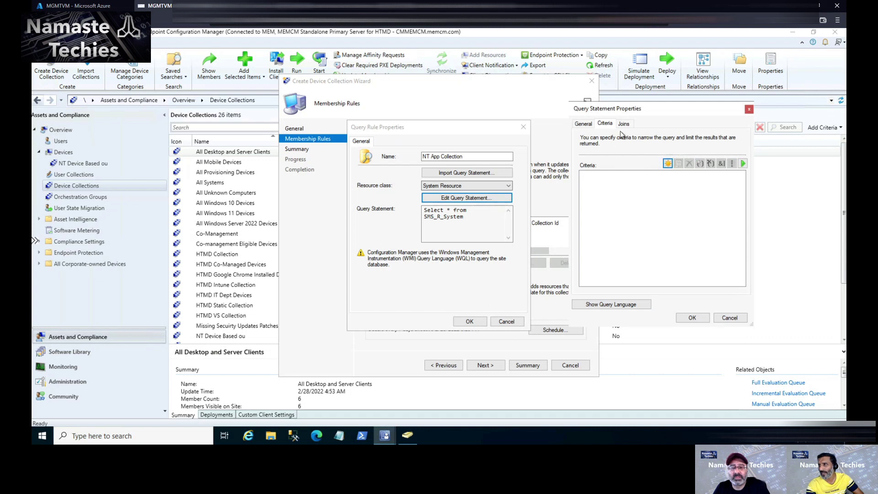
- Add a simple value criterion to the NT App Collection query using the Installed Software class and its Product Name attribute
{"action": "left_click", "coordinate": [668, 163]}
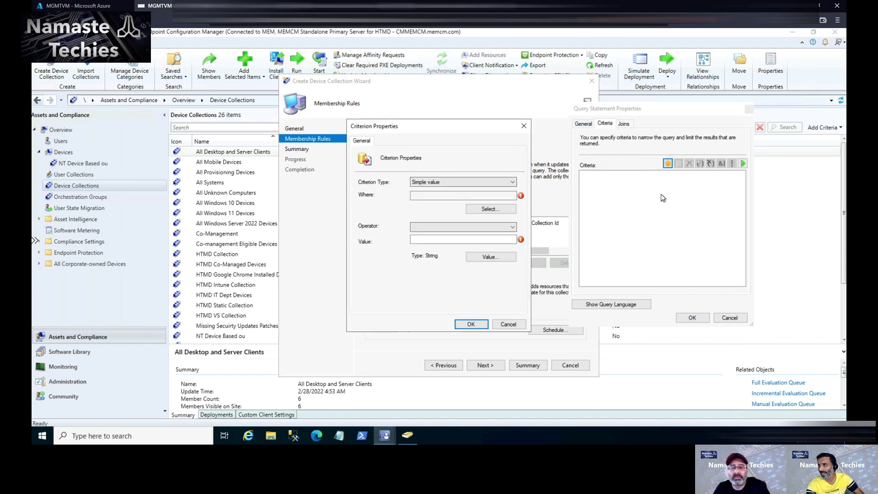
{"action": "left_click_drag", "start_coordinate": [470, 121], "coordinate": [650, 130]}
{"action": "left_click", "coordinate": [669, 216]}
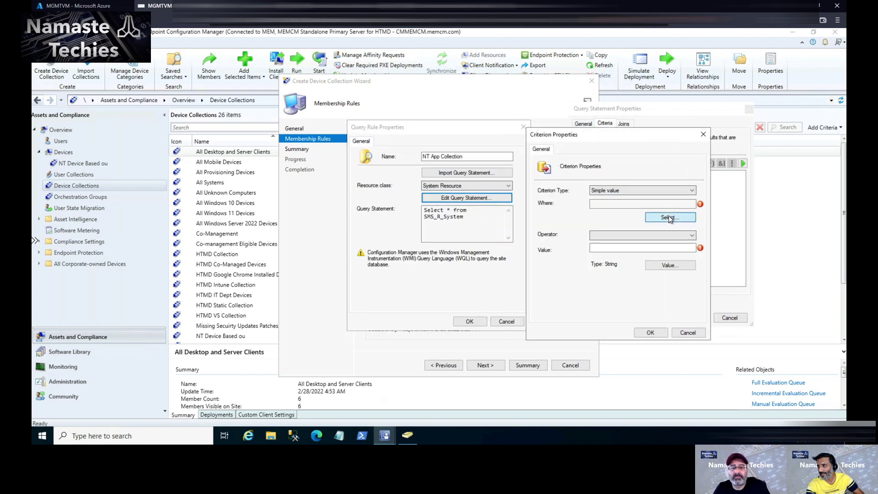
{"action": "left_click", "coordinate": [477, 203]}
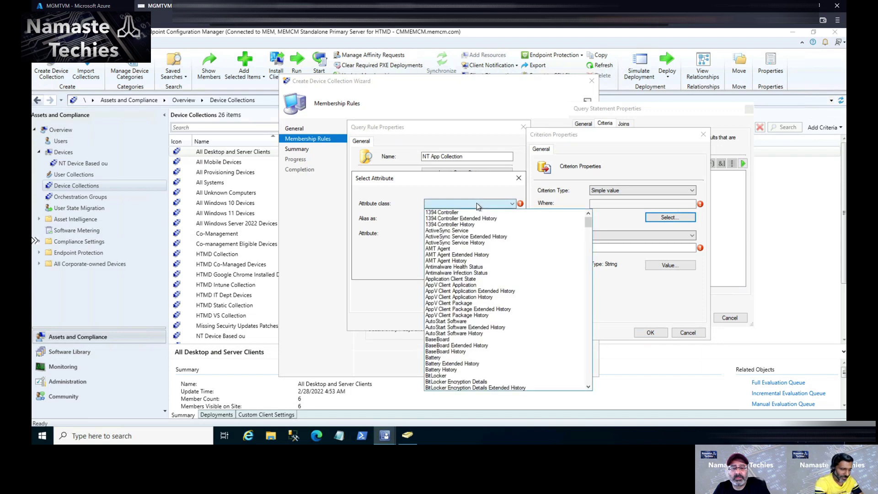
{"action": "type", "text": "Installed Applications"}
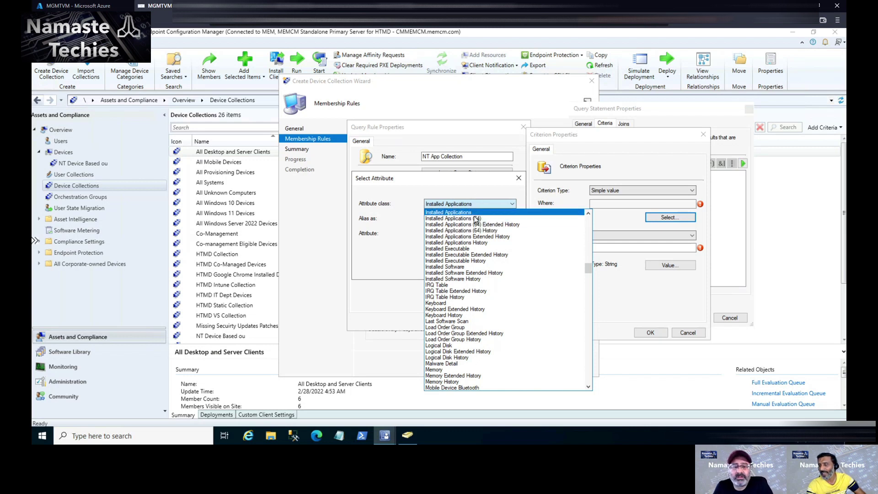
{"action": "left_click", "coordinate": [455, 266]}
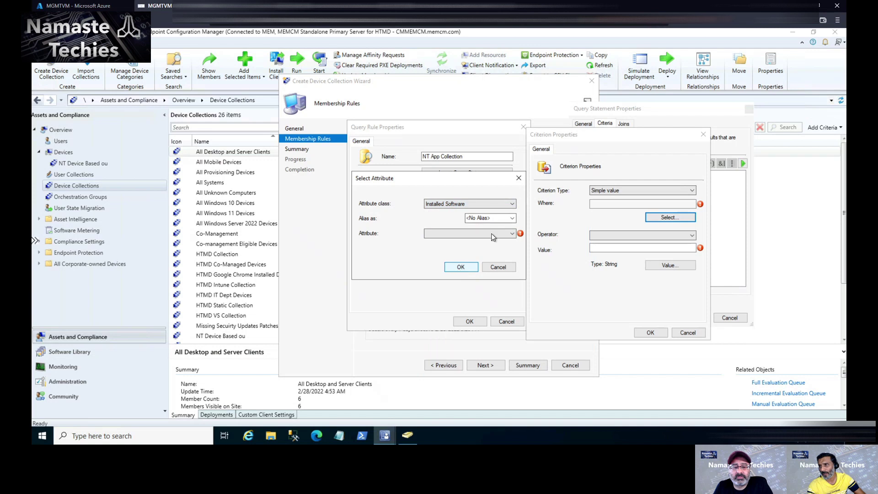
{"action": "left_click", "coordinate": [506, 235]}
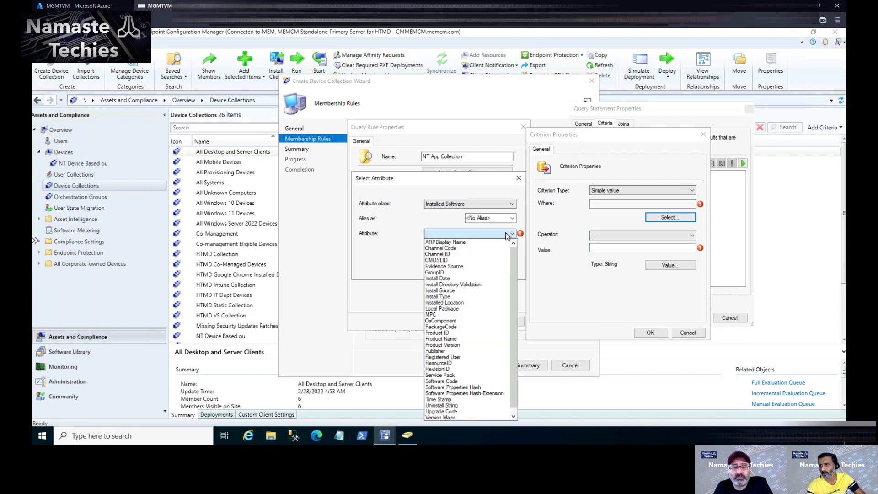
{"action": "scroll", "coordinate": [479, 347], "scroll_direction": "down", "scroll_amount": 1}
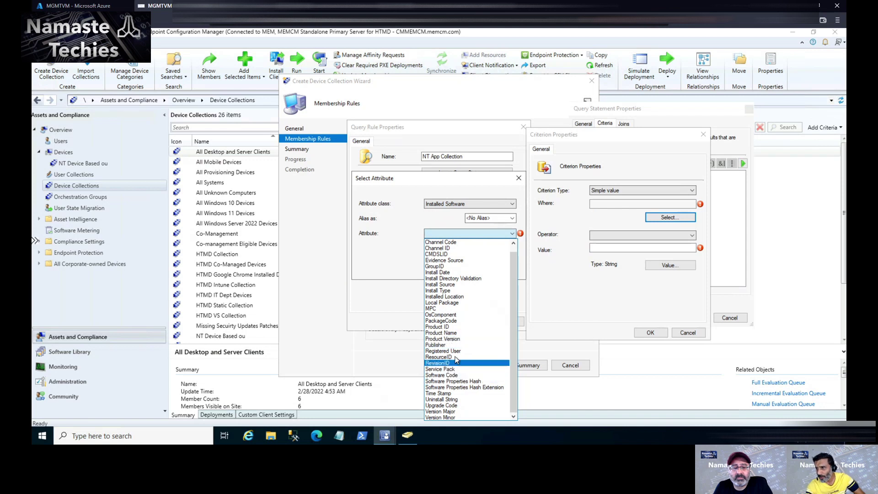
{"action": "left_click", "coordinate": [446, 333]}
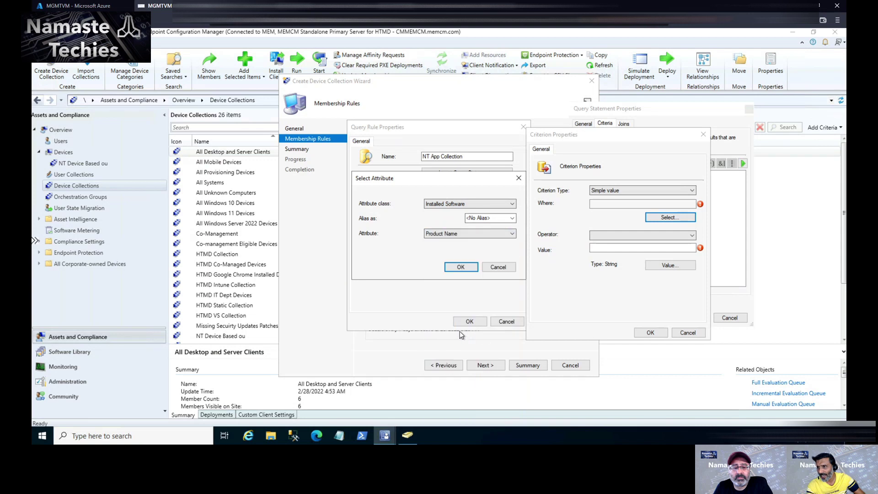
{"action": "left_click", "coordinate": [460, 267]}
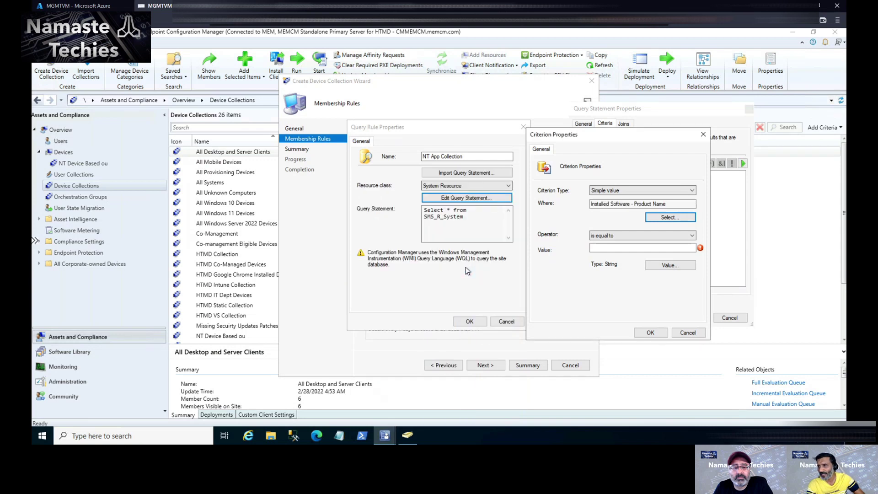
- Browse the available product names and set the criterion's value to chro
{"action": "left_click", "coordinate": [669, 267]}
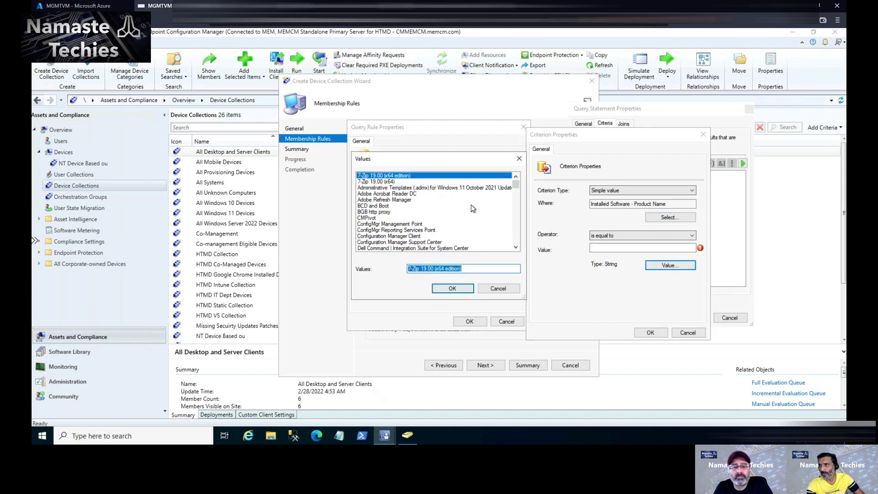
{"action": "scroll", "coordinate": [466, 202], "scroll_direction": "down", "scroll_amount": 12}
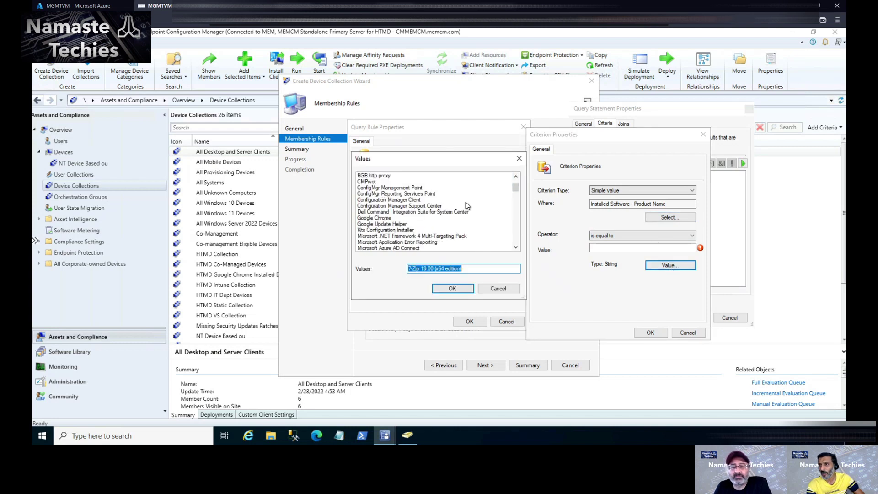
{"action": "scroll", "coordinate": [463, 206], "scroll_direction": "down", "scroll_amount": 12}
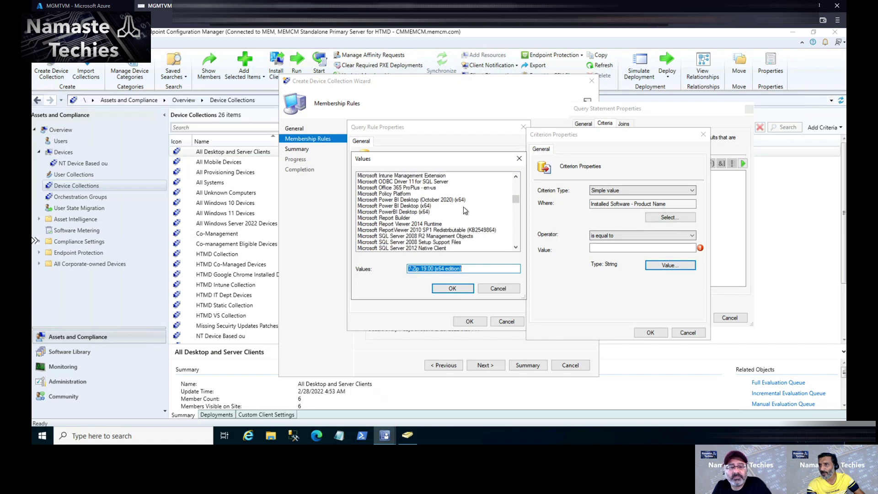
{"action": "scroll", "coordinate": [479, 210], "scroll_direction": "down", "scroll_amount": 12}
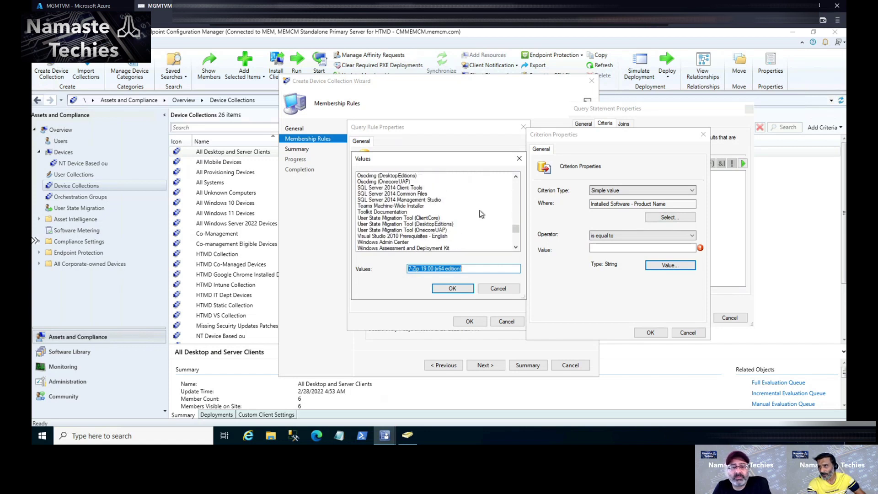
{"action": "scroll", "coordinate": [461, 237], "scroll_direction": "up", "scroll_amount": 10}
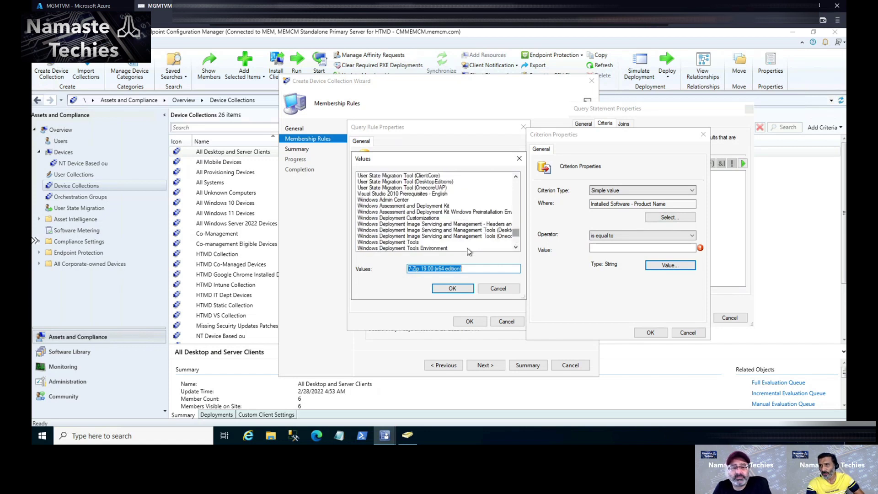
{"action": "scroll", "coordinate": [459, 240], "scroll_direction": "down", "scroll_amount": 10}
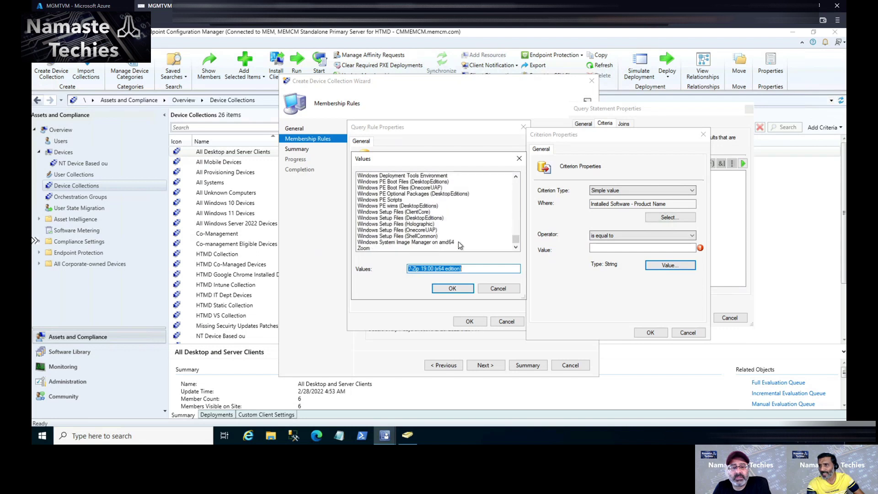
{"action": "scroll", "coordinate": [418, 236], "scroll_direction": "up", "scroll_amount": 5}
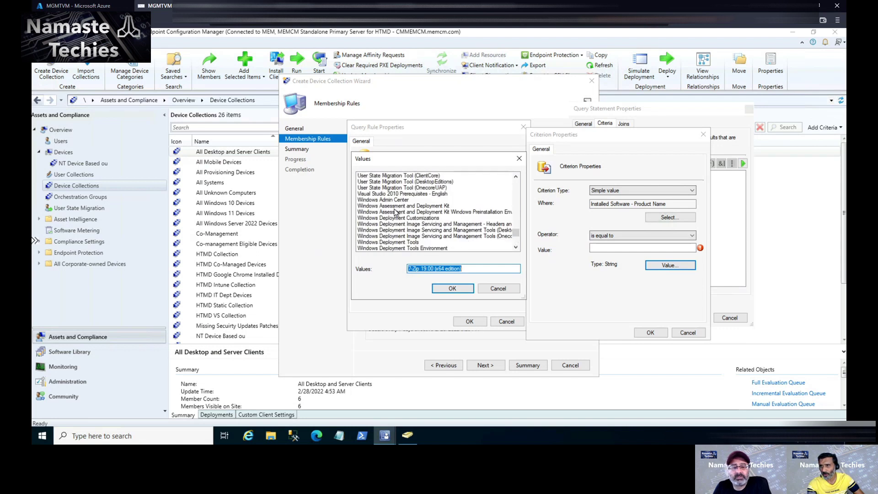
{"action": "type", "text": "chro"}
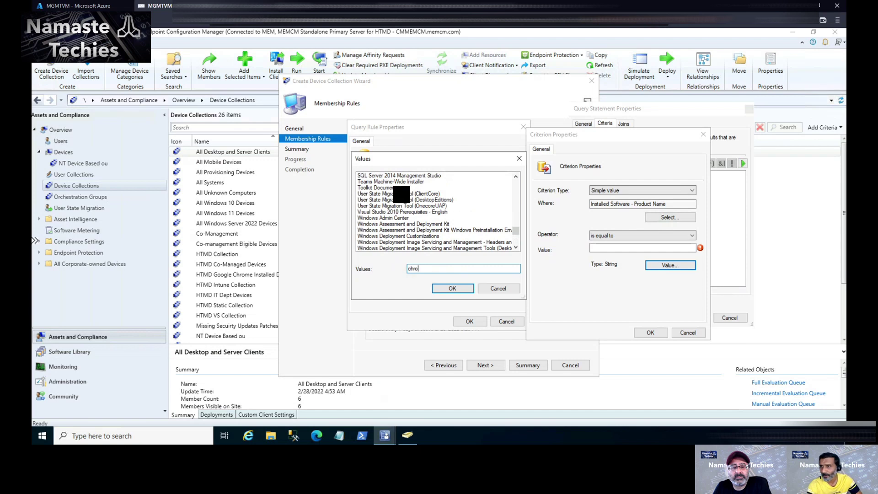
{"action": "left_click", "coordinate": [446, 290]}
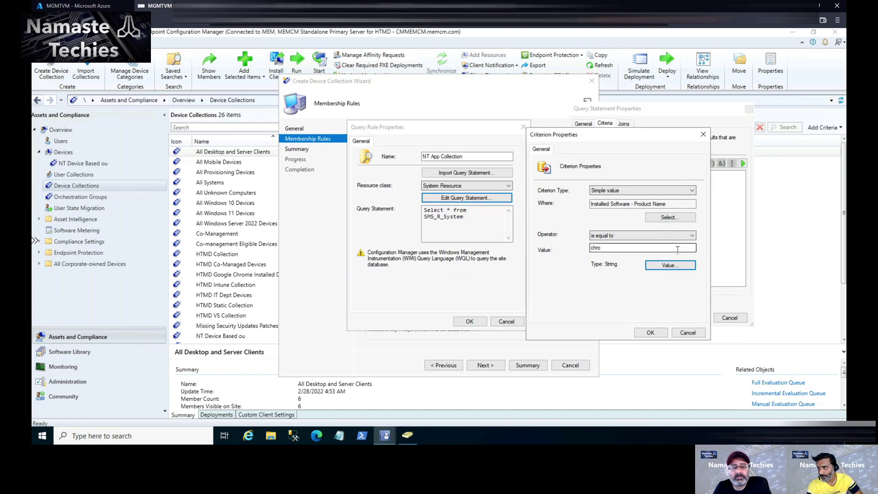
- Choose Google Chrome from the available product names as the criterion's value and add the criterion to the query
{"action": "left_click", "coordinate": [671, 265]}
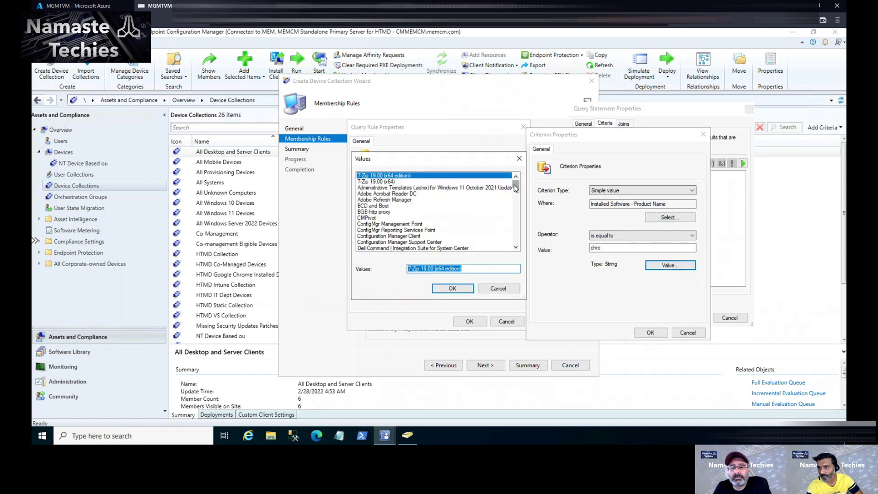
{"action": "scroll", "coordinate": [516, 193], "scroll_direction": "down", "scroll_amount": 15}
{"action": "scroll", "coordinate": [522, 216], "scroll_direction": "down", "scroll_amount": 15}
{"action": "scroll", "coordinate": [524, 242], "scroll_direction": "down", "scroll_amount": 3}
{"action": "left_click_drag", "start_coordinate": [517, 242], "coordinate": [506, 171]}
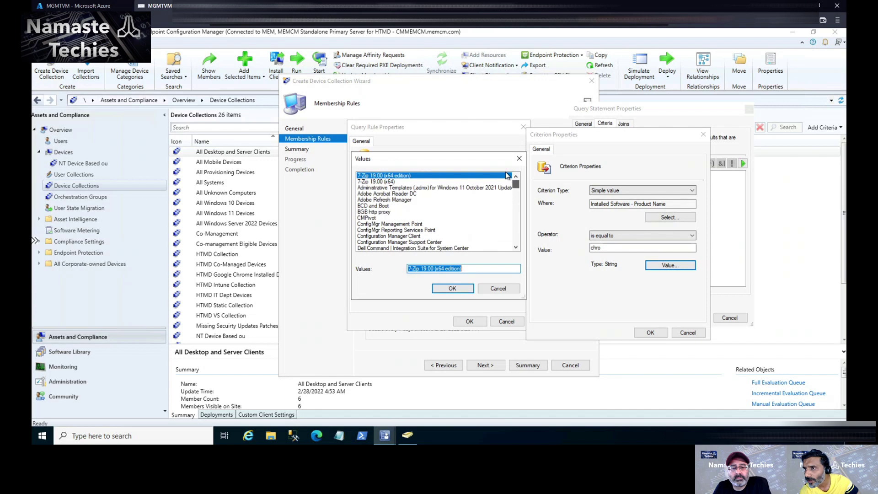
{"action": "left_click", "coordinate": [383, 224]}
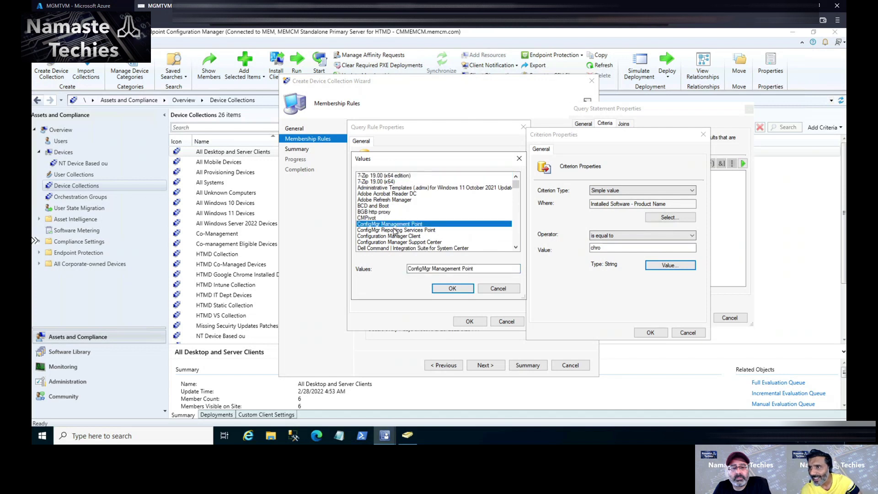
{"action": "scroll", "coordinate": [382, 220], "scroll_direction": "down", "scroll_amount": 3}
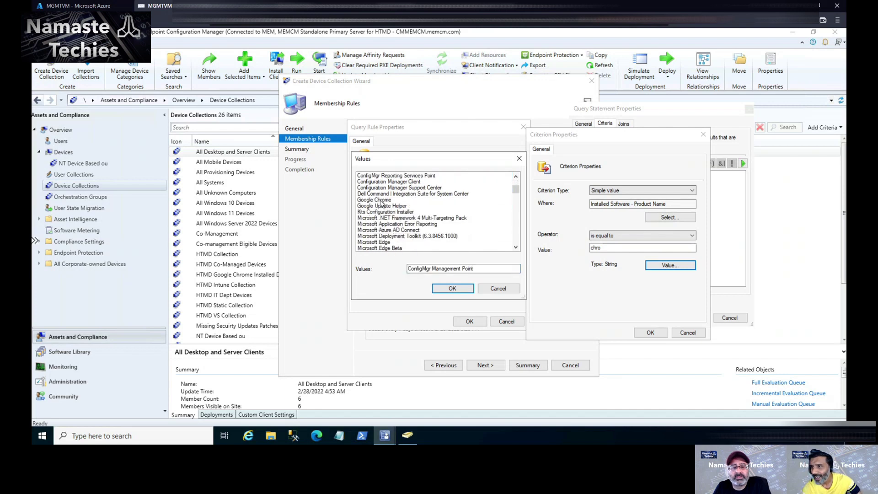
{"action": "left_click", "coordinate": [374, 200]}
{"action": "left_click", "coordinate": [460, 291]}
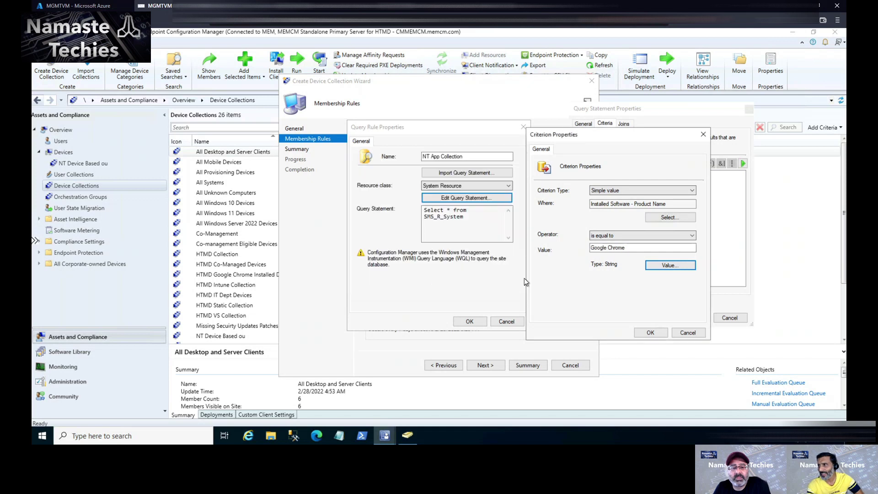
{"action": "left_click", "coordinate": [653, 333]}
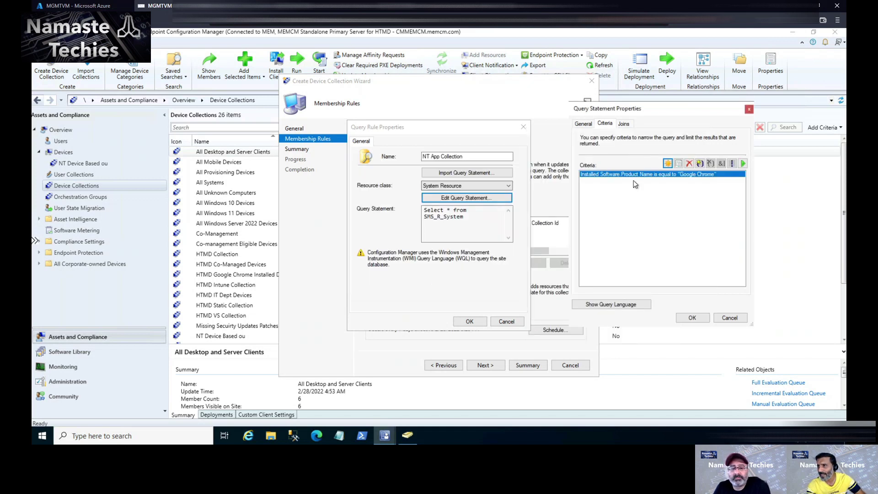
- Run a preview of the Google Chrome product name query and look through its result columns
{"action": "left_click", "coordinate": [742, 163]}
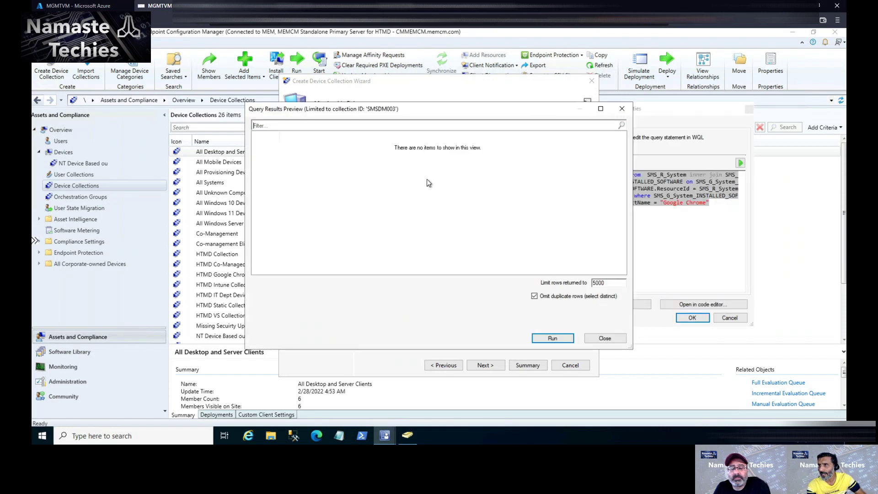
{"action": "left_click", "coordinate": [557, 339]}
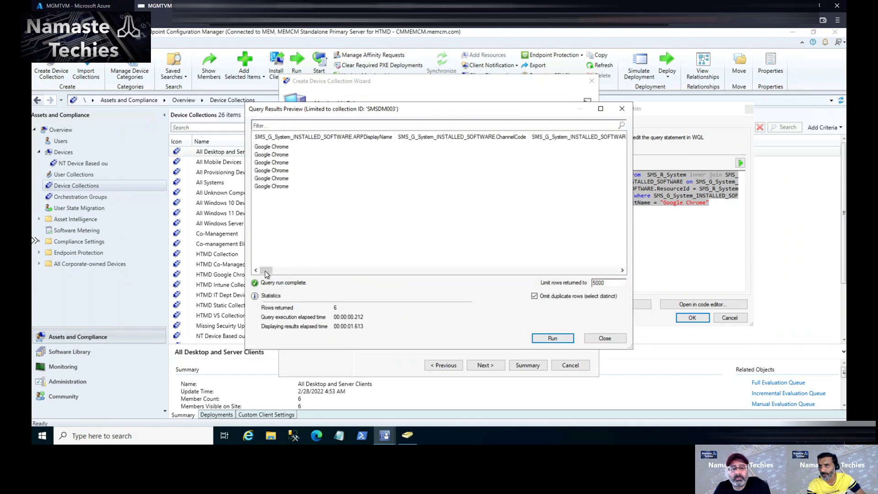
{"action": "left_click_drag", "start_coordinate": [431, 273], "coordinate": [491, 273]}
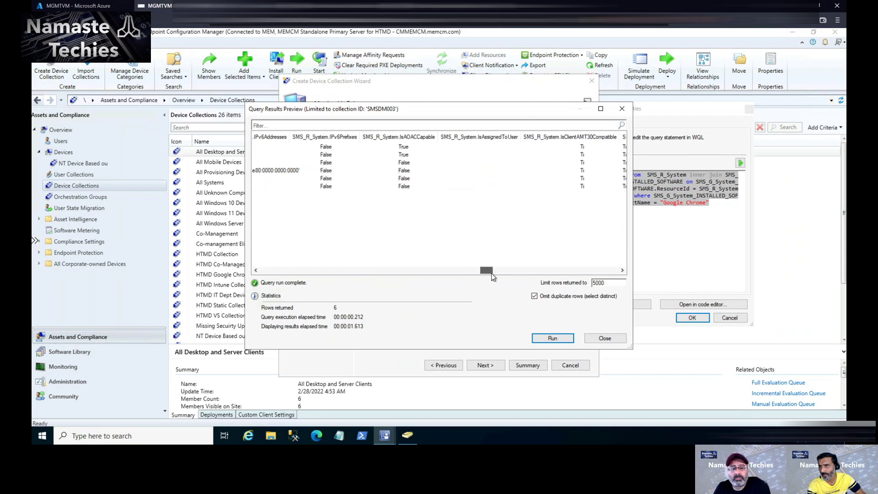
{"action": "left_click_drag", "start_coordinate": [270, 273], "coordinate": [260, 272]}
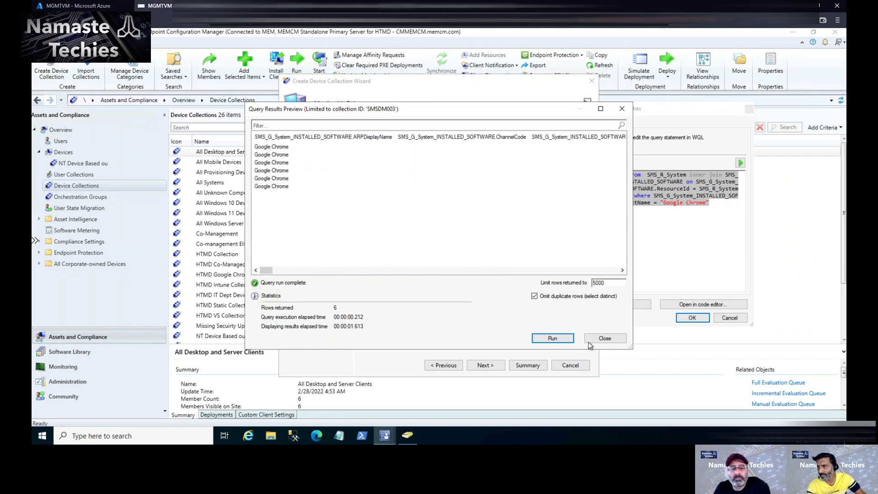
{"action": "left_click", "coordinate": [605, 341]}
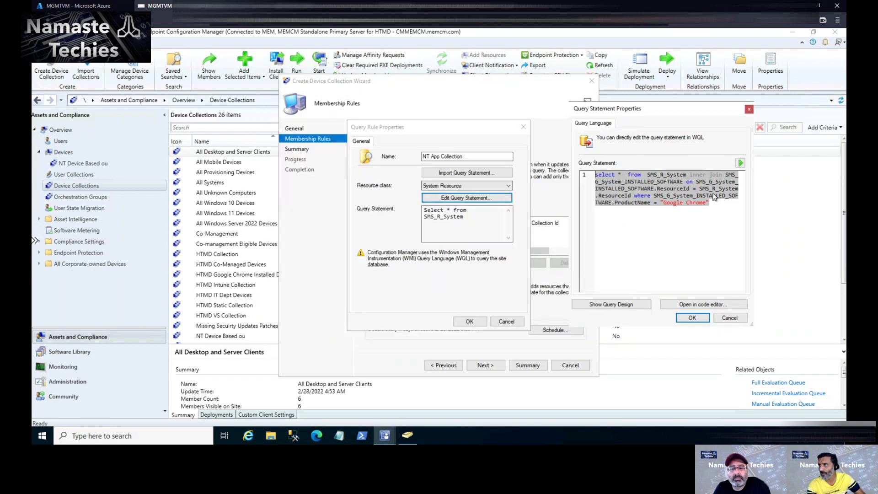
- Start a second criterion in the query design using the Installed Software class and its Product Version attribute
{"action": "left_click", "coordinate": [621, 306]}
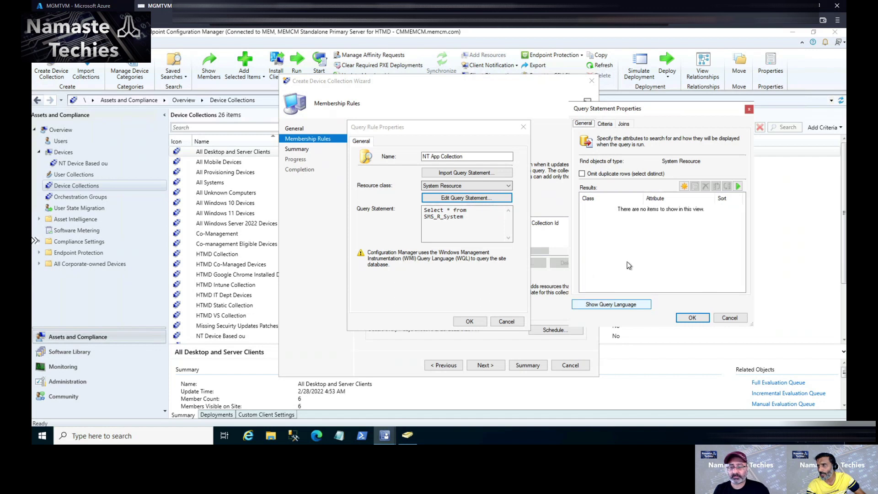
{"action": "left_click", "coordinate": [605, 123]}
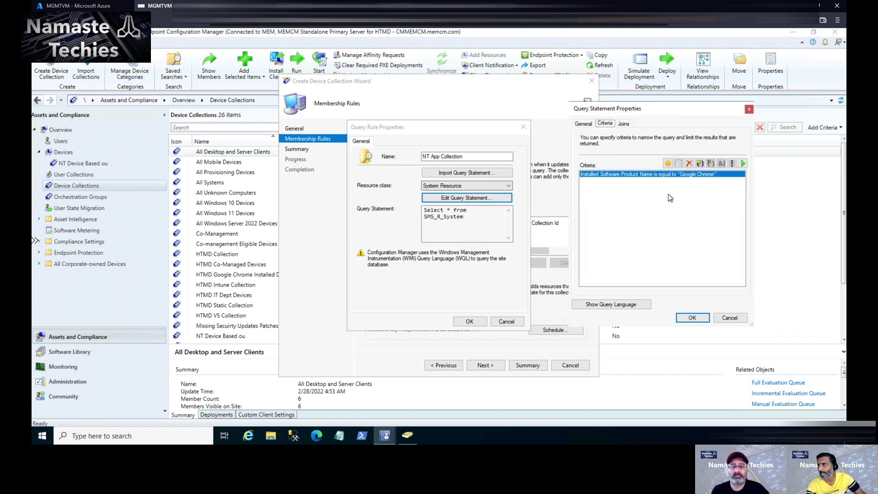
{"action": "left_click", "coordinate": [668, 163]}
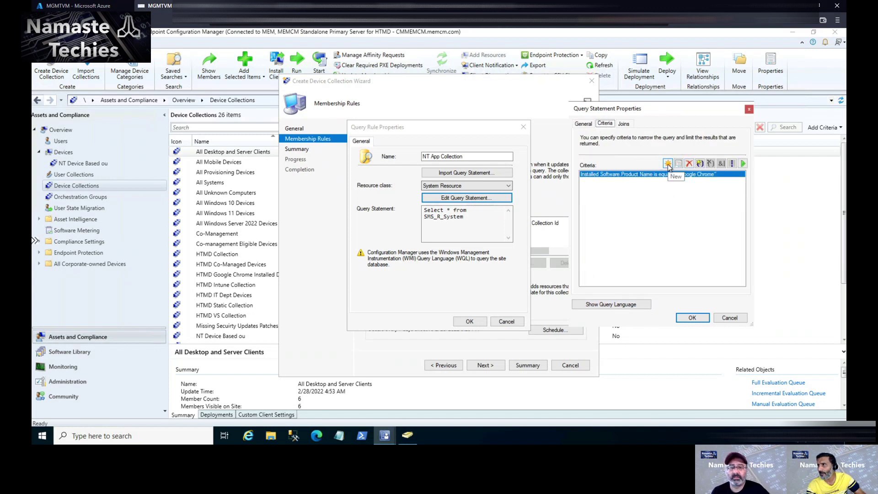
{"action": "left_click", "coordinate": [485, 208]}
{"action": "left_click", "coordinate": [485, 205]}
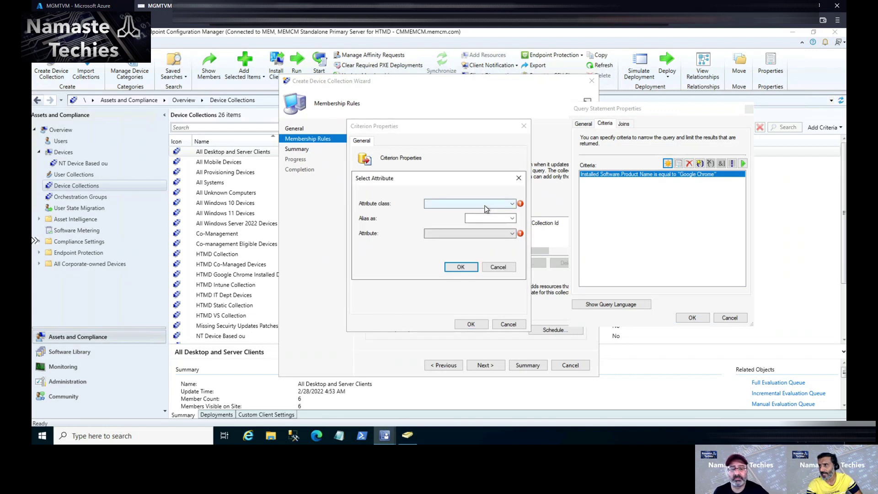
{"action": "type", "text": "installed"}
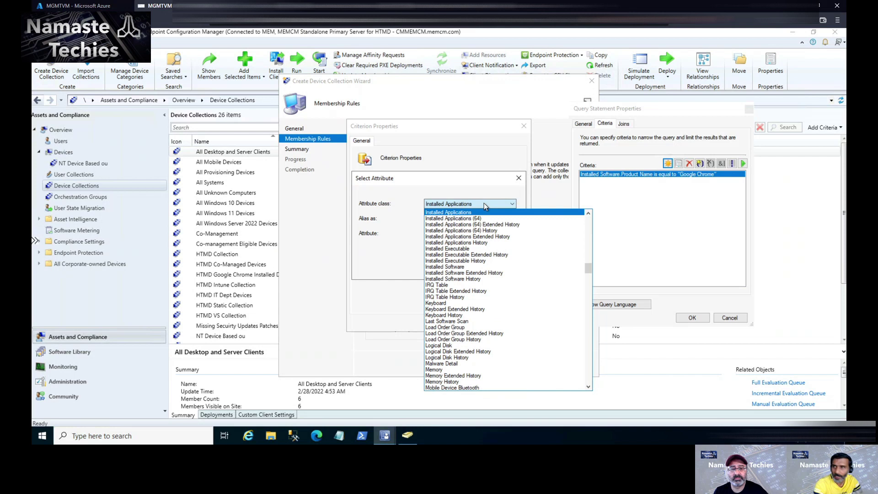
{"action": "left_click", "coordinate": [453, 267]}
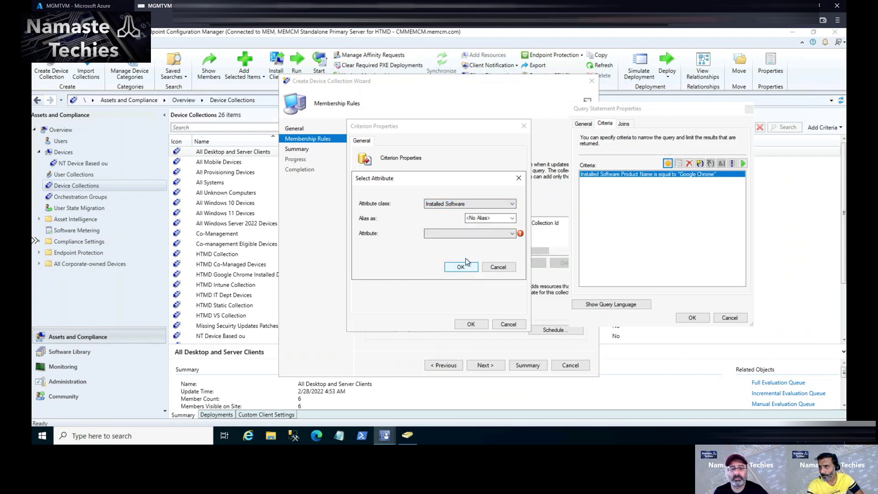
{"action": "left_click", "coordinate": [469, 233]}
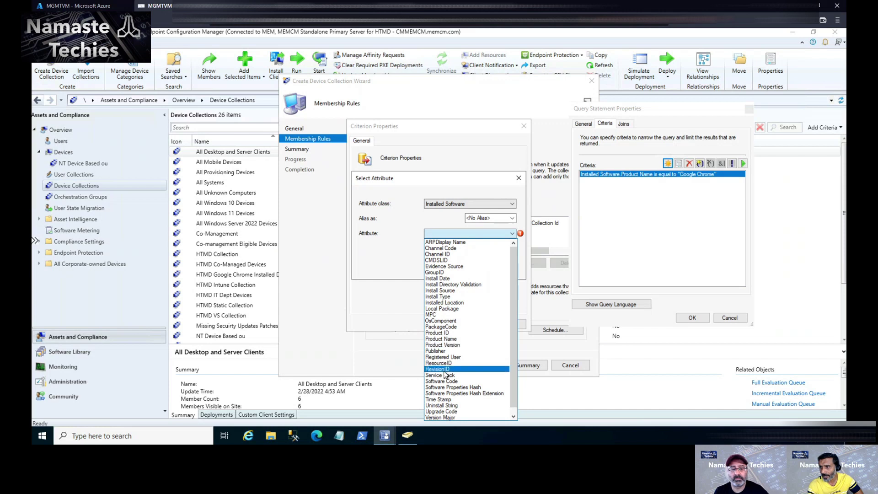
{"action": "left_click", "coordinate": [447, 344]}
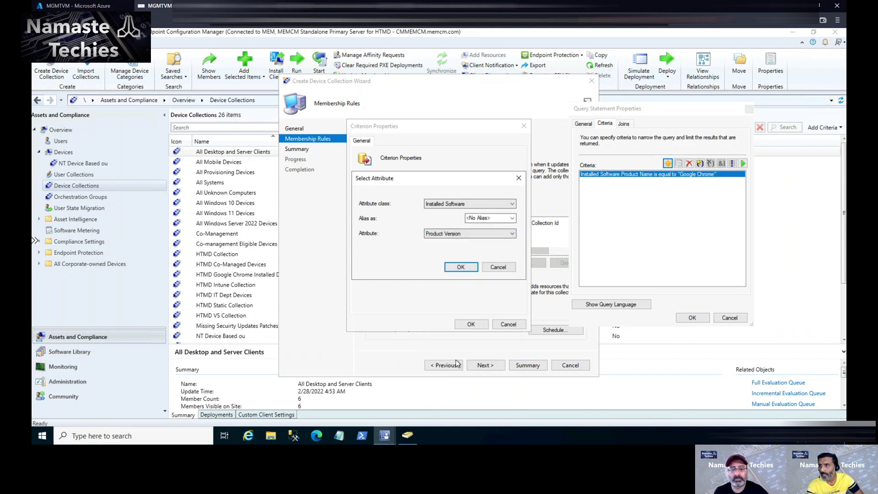
{"action": "left_click", "coordinate": [462, 265]}
- Set the Product Version criterion's value to 98.0.4758.102 from the available values and add it to the query
{"action": "left_click", "coordinate": [489, 259]}
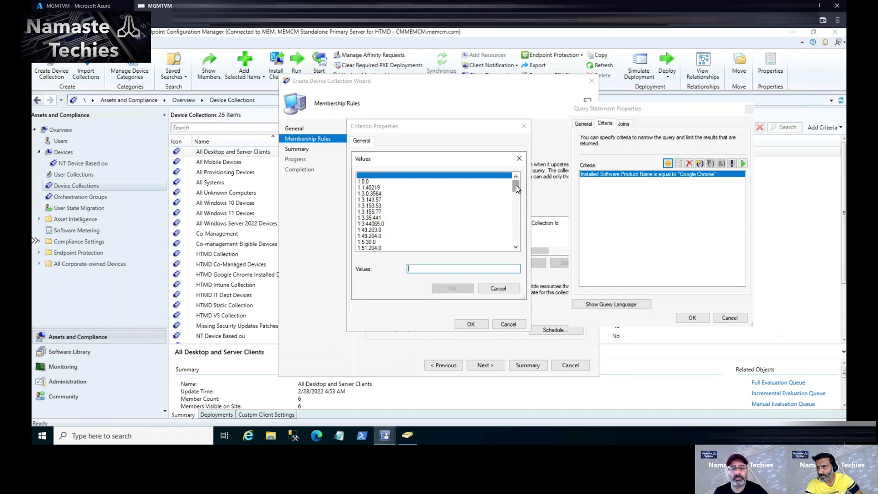
{"action": "left_click_drag", "start_coordinate": [516, 204], "coordinate": [487, 260]}
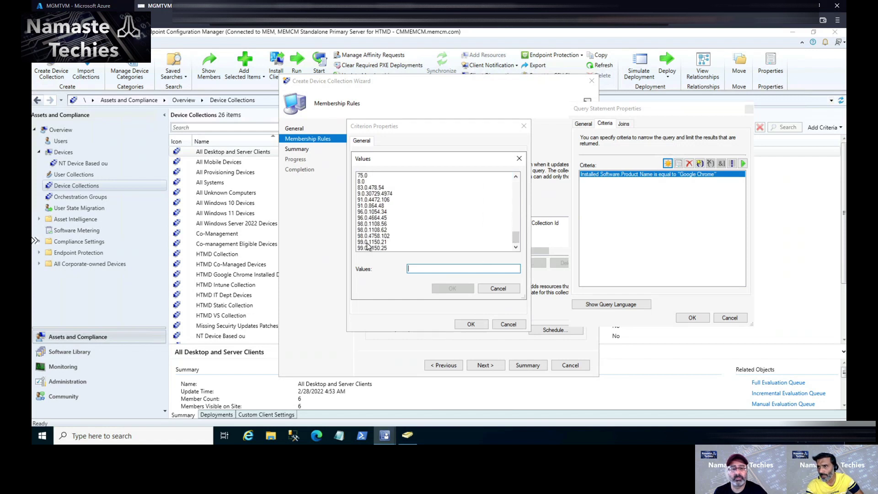
{"action": "left_click", "coordinate": [371, 236]}
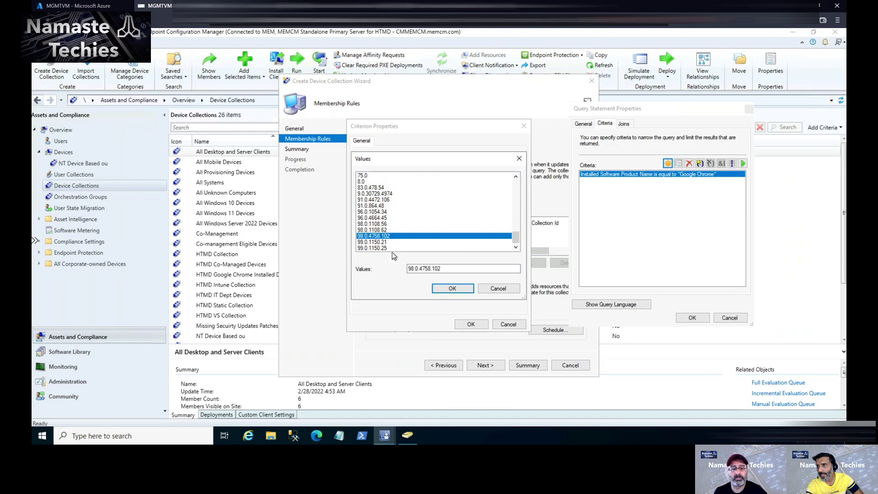
{"action": "left_click", "coordinate": [452, 289]}
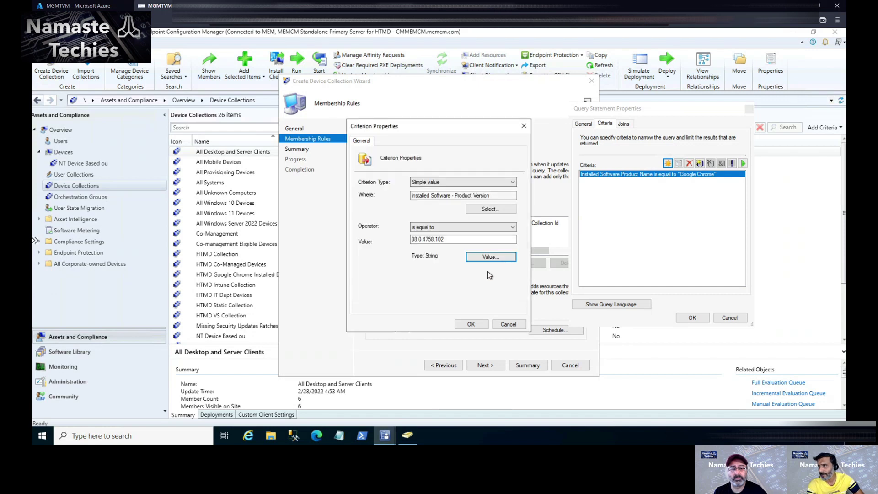
{"action": "left_click", "coordinate": [473, 324]}
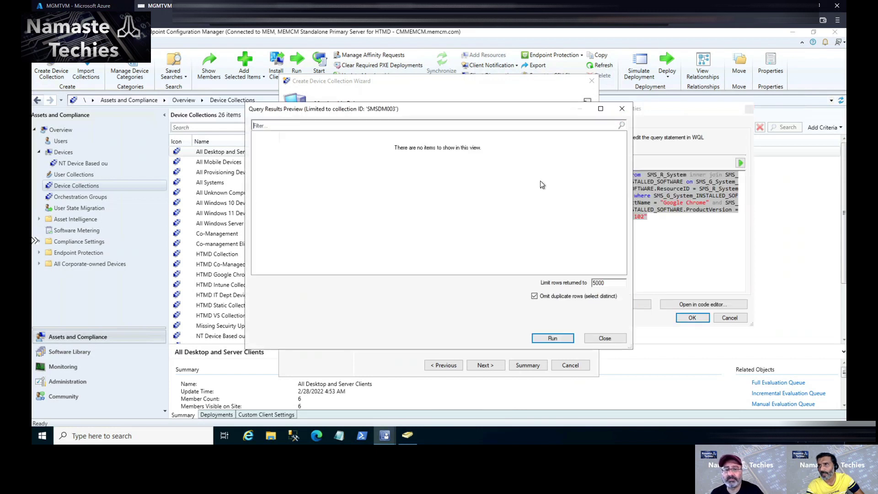
- Preview the results of the combined product name and version query and save it as the NT App Collection membership rule
{"action": "left_click", "coordinate": [562, 339]}
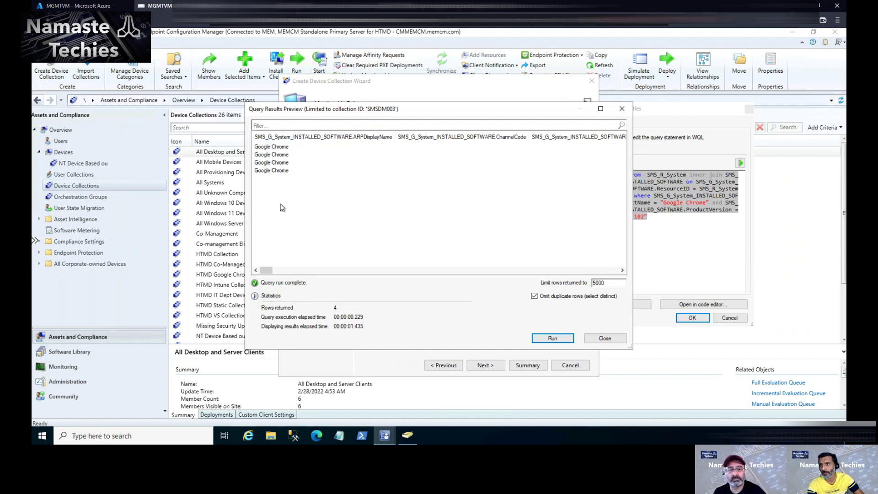
{"action": "left_click", "coordinate": [604, 341]}
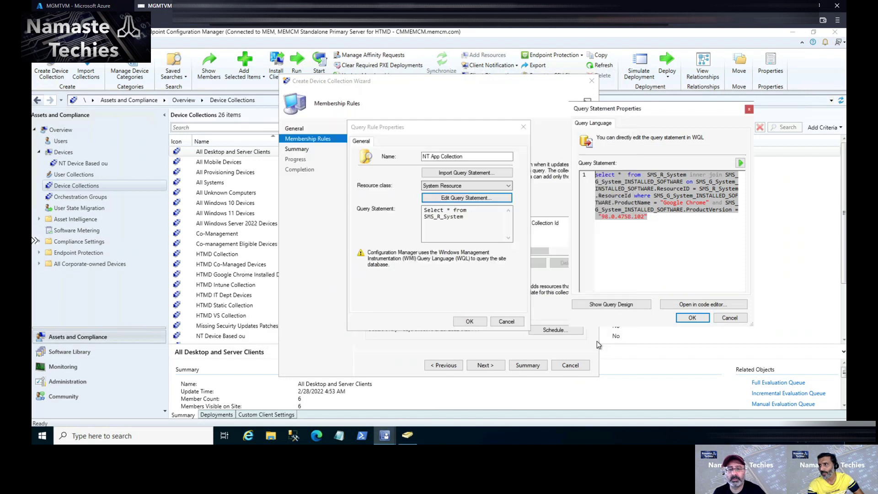
{"action": "left_click", "coordinate": [691, 318]}
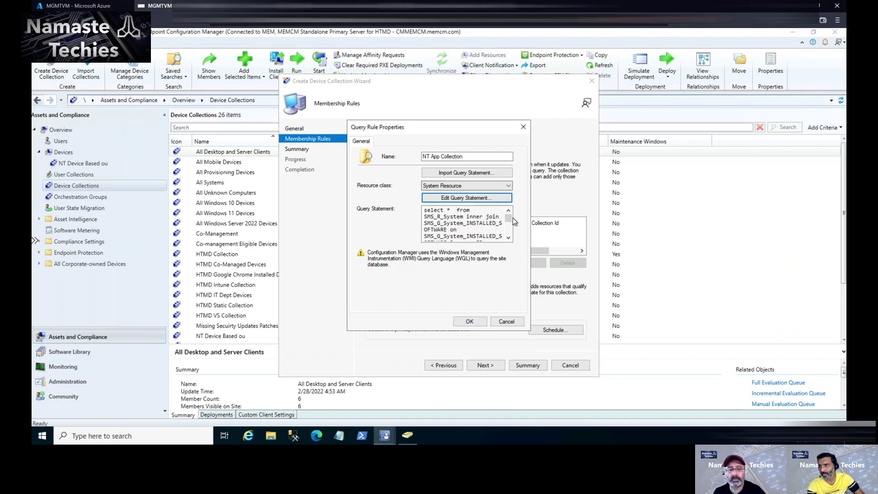
{"action": "left_click_drag", "start_coordinate": [509, 218], "coordinate": [510, 237]}
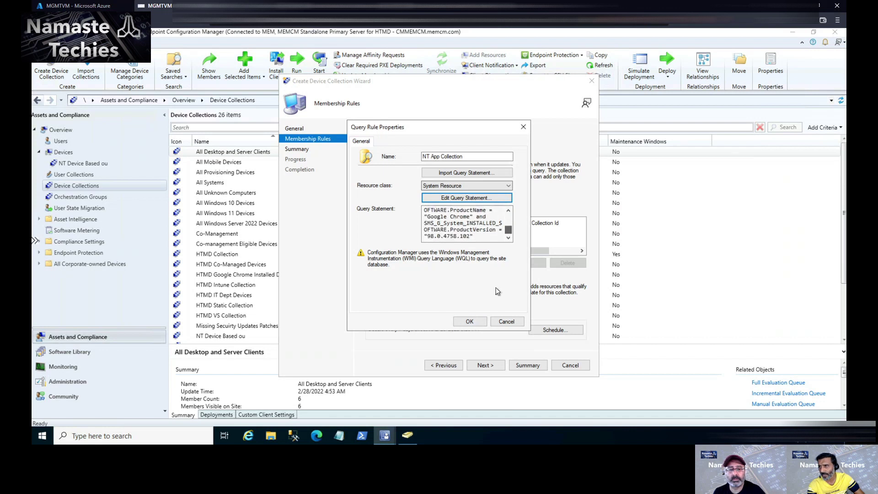
{"action": "left_click", "coordinate": [469, 321]}
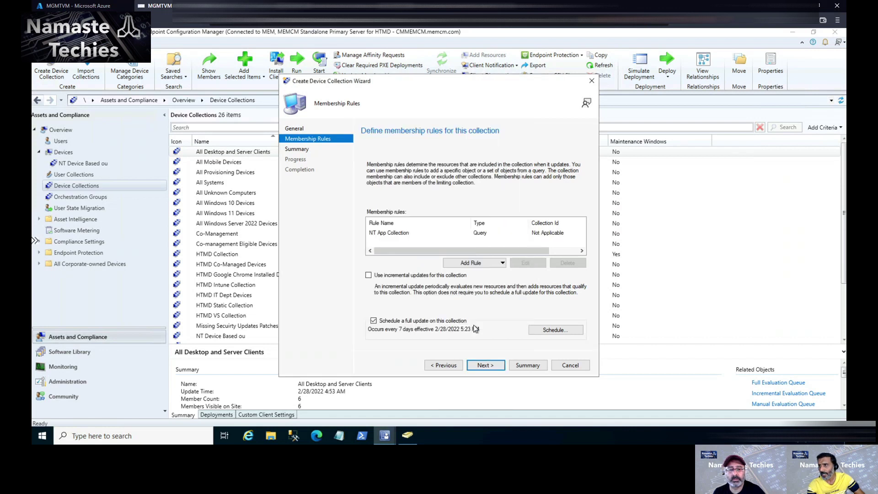
- Confirm the summarized settings and finish creating the NT App Collection device collection
{"action": "left_click", "coordinate": [485, 365]}
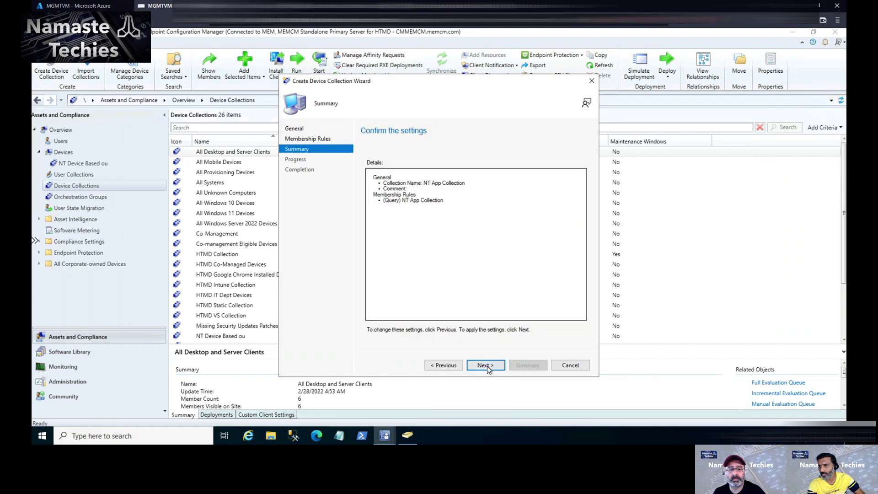
{"action": "left_click", "coordinate": [487, 366]}
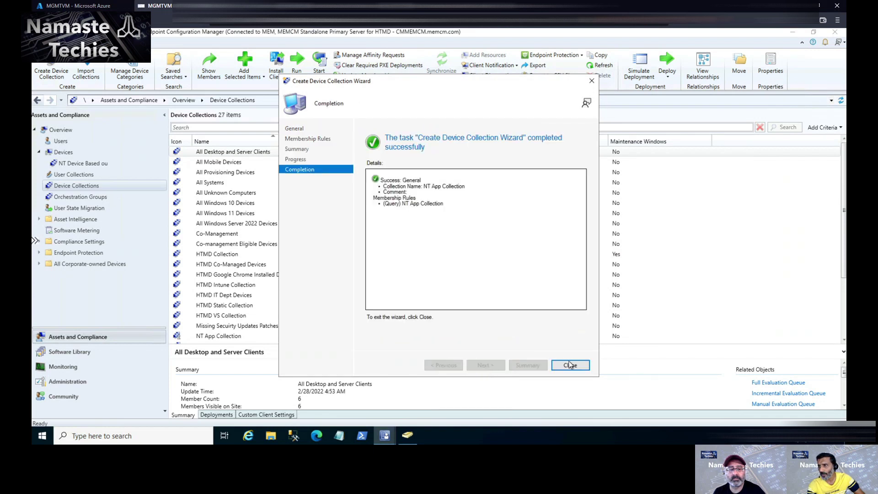
{"action": "left_click", "coordinate": [569, 365]}
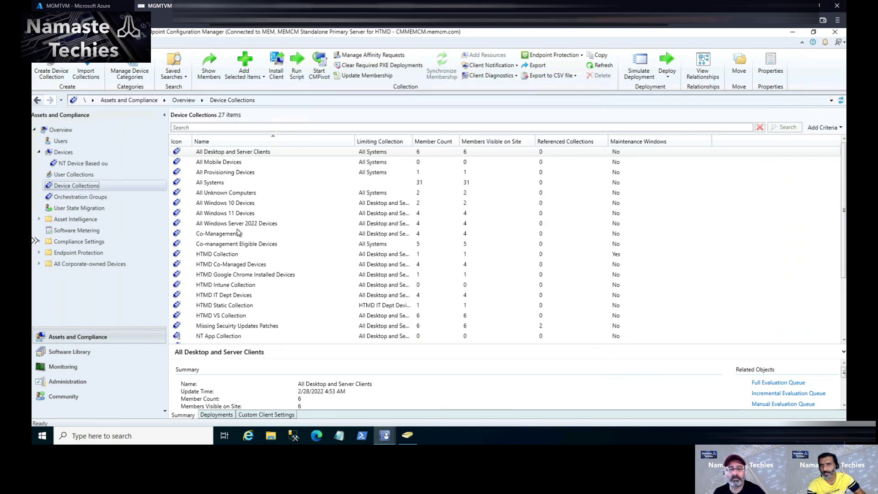
- Reload the list of device collections to check on the new NT App Collection
{"action": "left_click", "coordinate": [75, 173]}
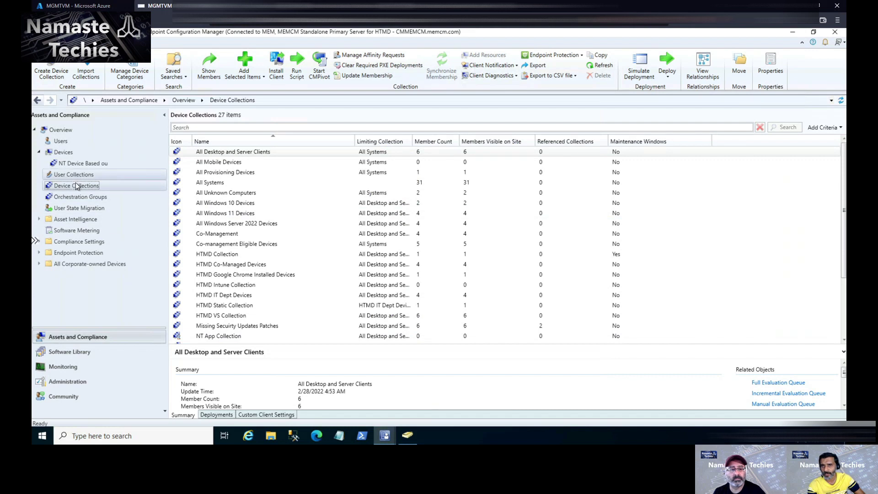
{"action": "left_click", "coordinate": [76, 185]}
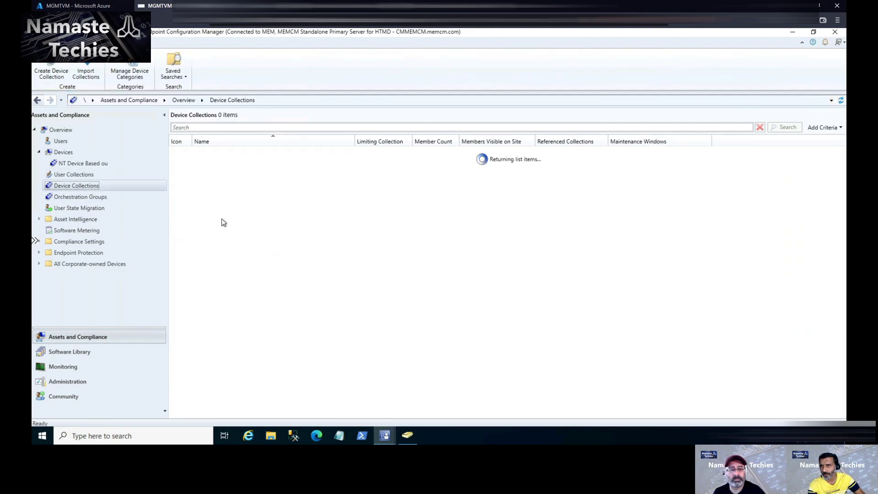
{"action": "left_click", "coordinate": [246, 274]}
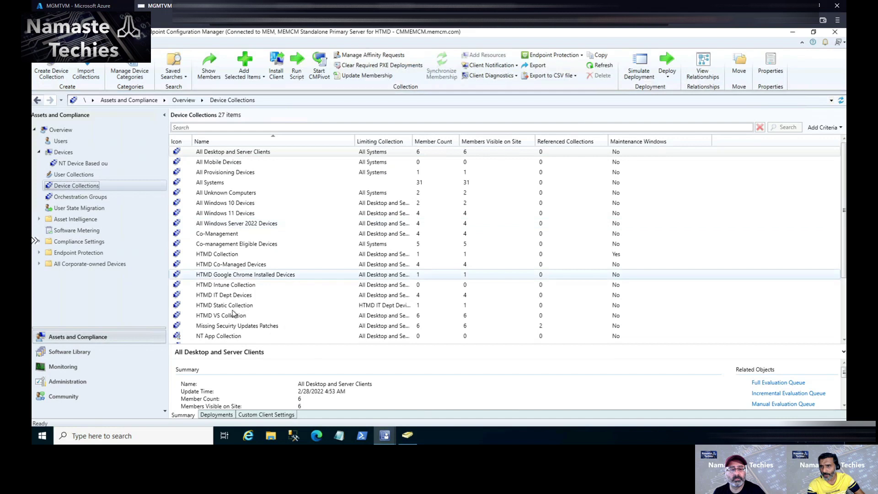
{"action": "scroll", "coordinate": [221, 339], "scroll_direction": "down", "scroll_amount": 1}
{"action": "left_click", "coordinate": [221, 337]}
{"action": "double_click", "coordinate": [220, 336]}
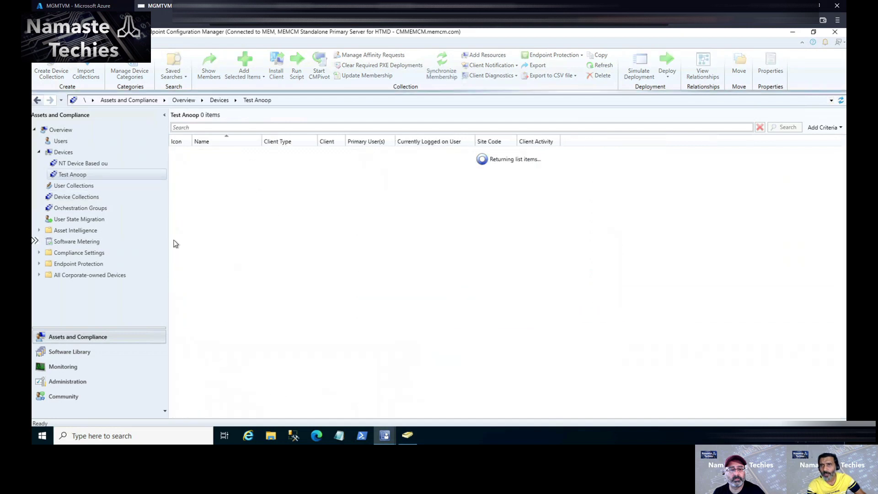
{"action": "left_click", "coordinate": [221, 102]}
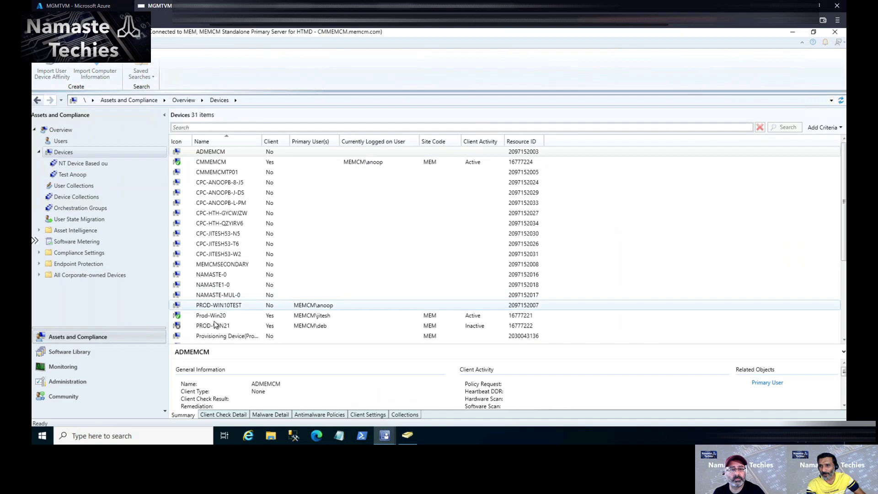
- Return to the device collections list, open NT App Collection's members, and select the CMMEMCM device to examine it
{"action": "left_click", "coordinate": [75, 199]}
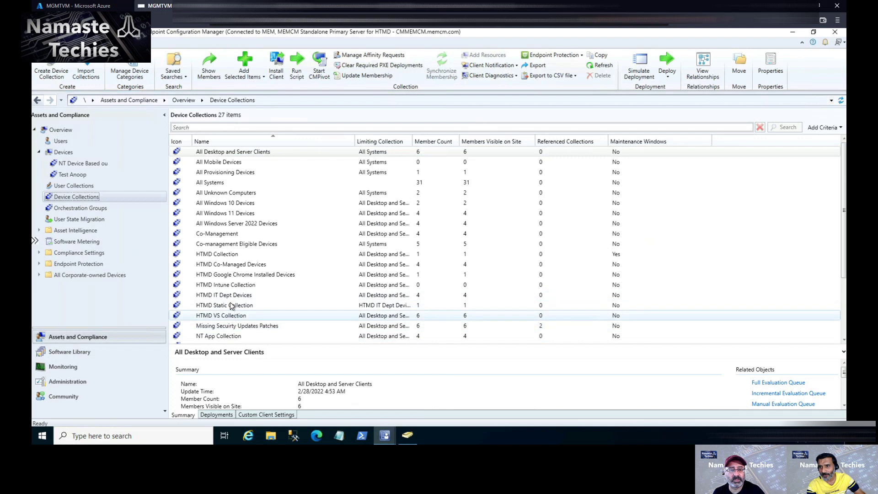
{"action": "left_click", "coordinate": [234, 338]}
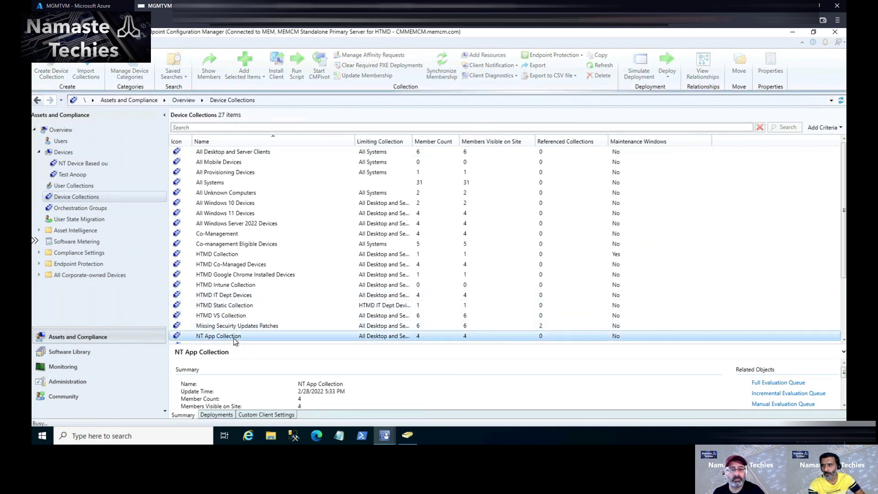
{"action": "double_click", "coordinate": [465, 337]}
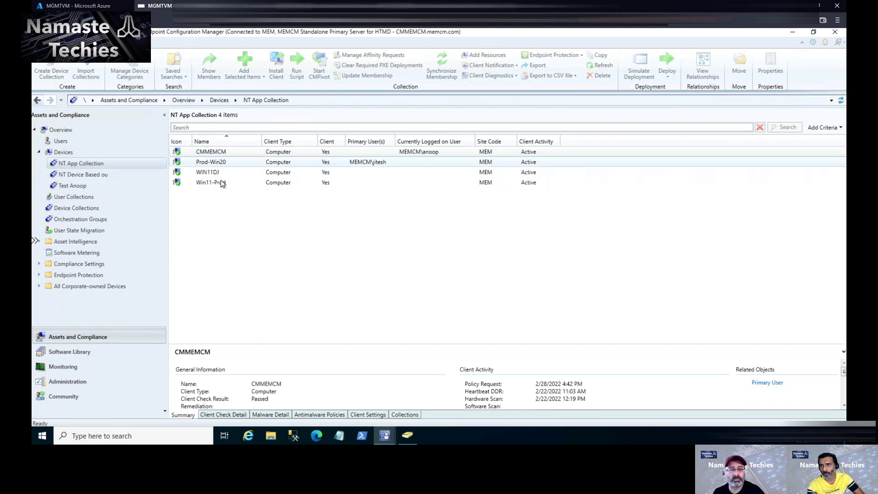
{"action": "left_click", "coordinate": [219, 152]}
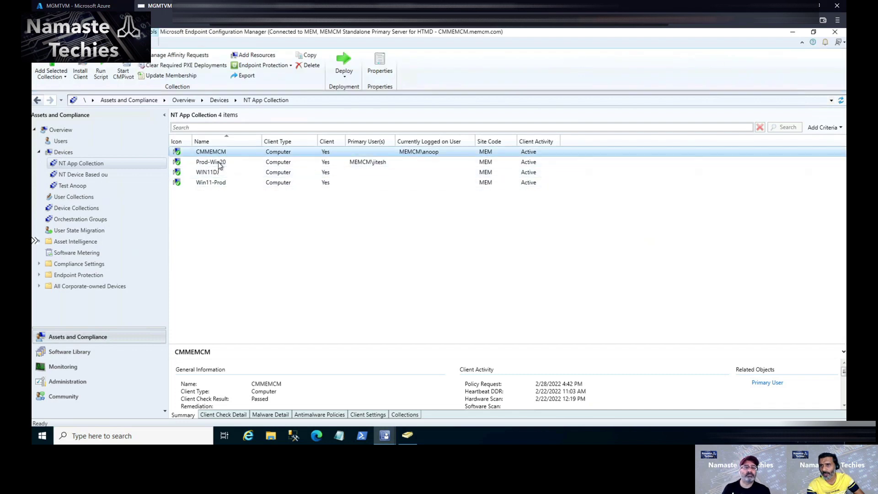